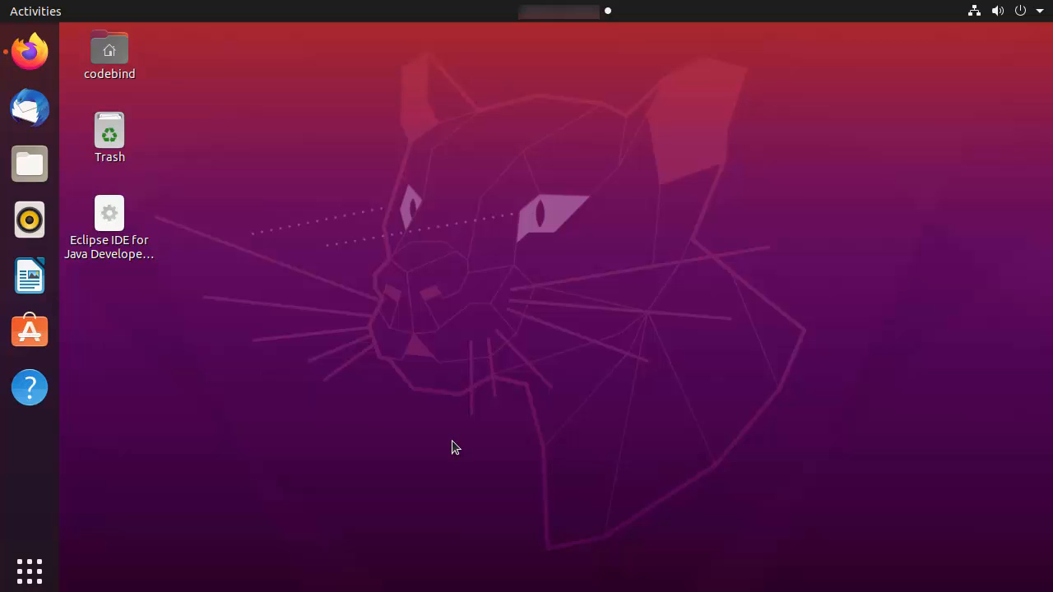
Step: Open a terminal window and maximize it
{"action": "key", "text": "ctrl+alt+t"}
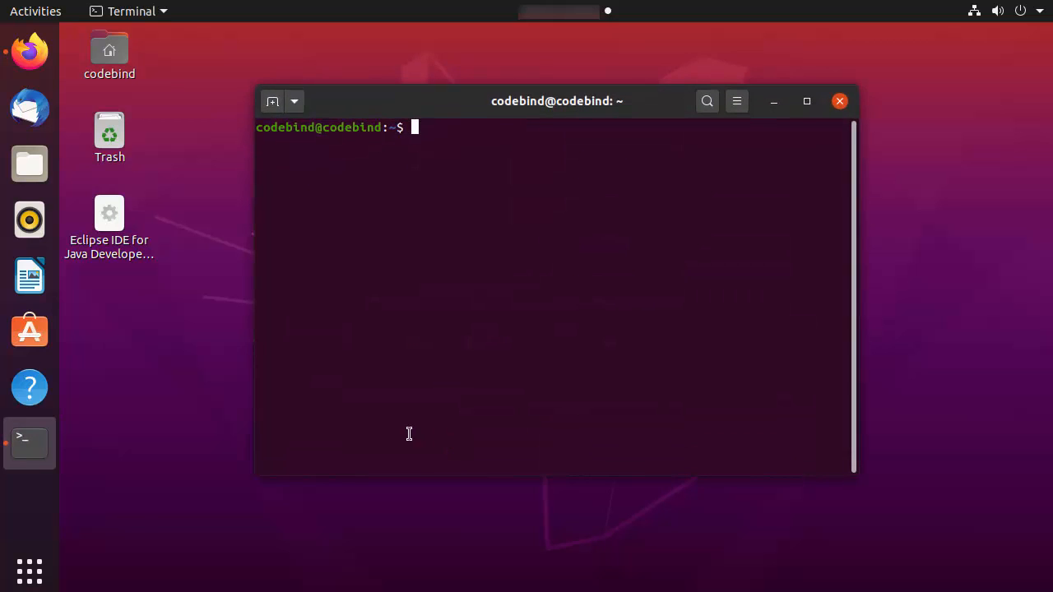
{"action": "left_click", "coordinate": [29, 569]}
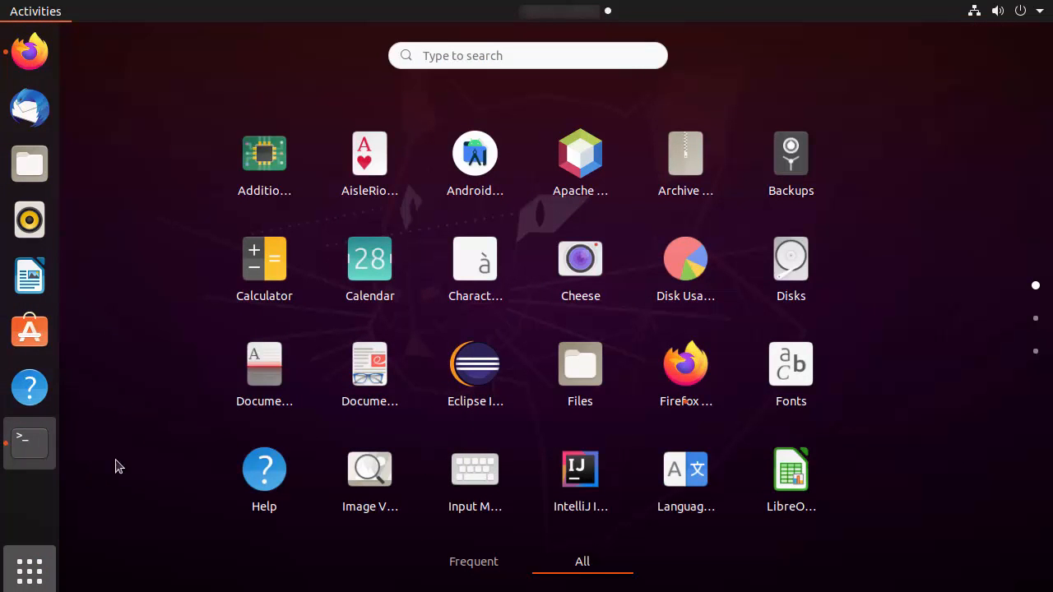
{"action": "left_click", "coordinate": [40, 456]}
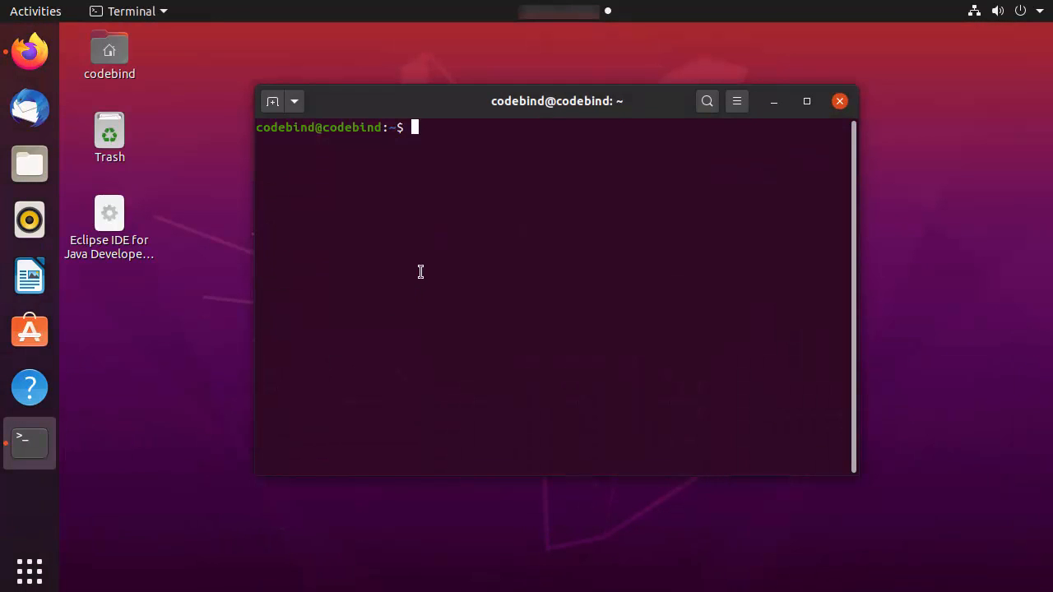
{"action": "double_click", "coordinate": [309, 102]}
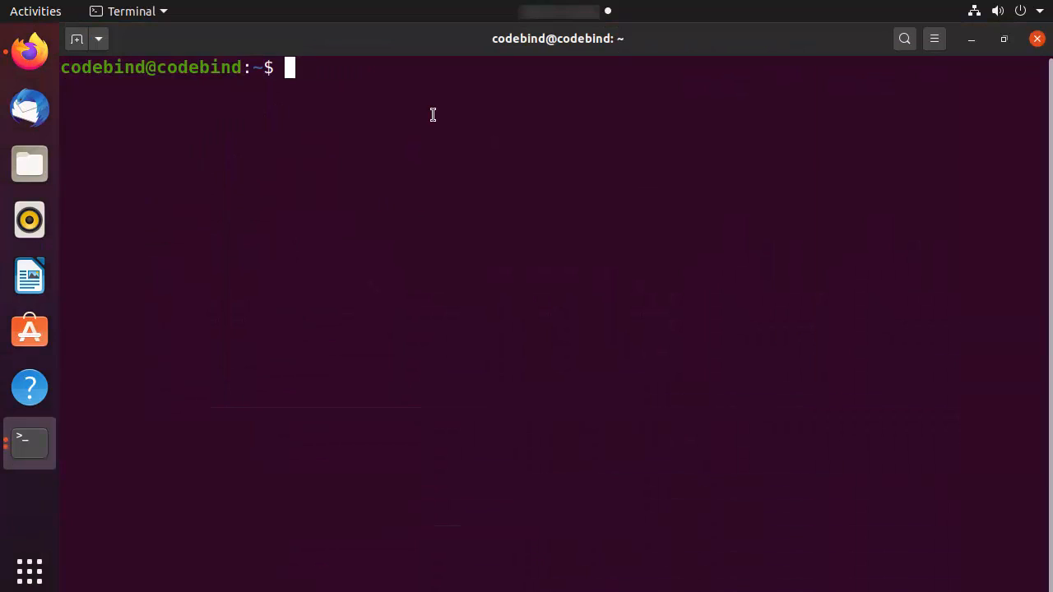
Step: Check the installed Python version with python3 --version, minimize that terminal and close the spare terminal window
{"action": "type", "text": "pyth"}
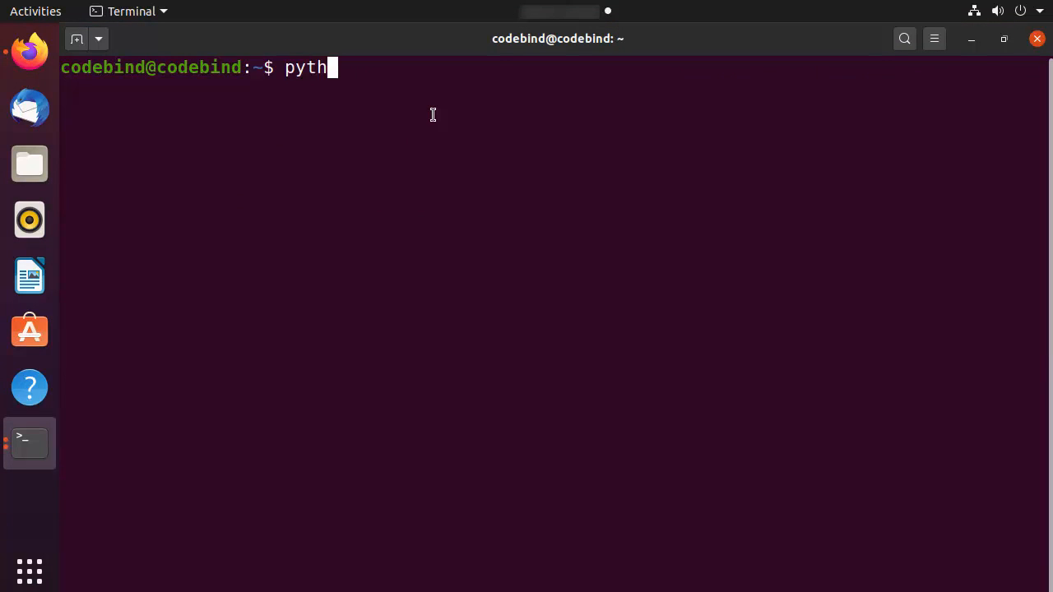
{"action": "type", "text": "on3"}
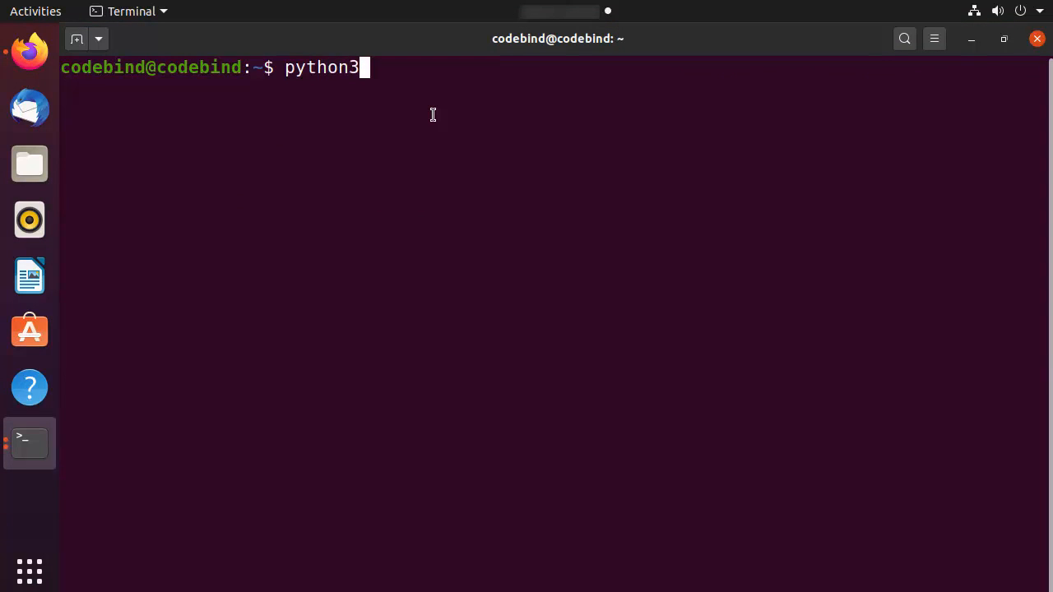
{"action": "type", "text": " --version"}
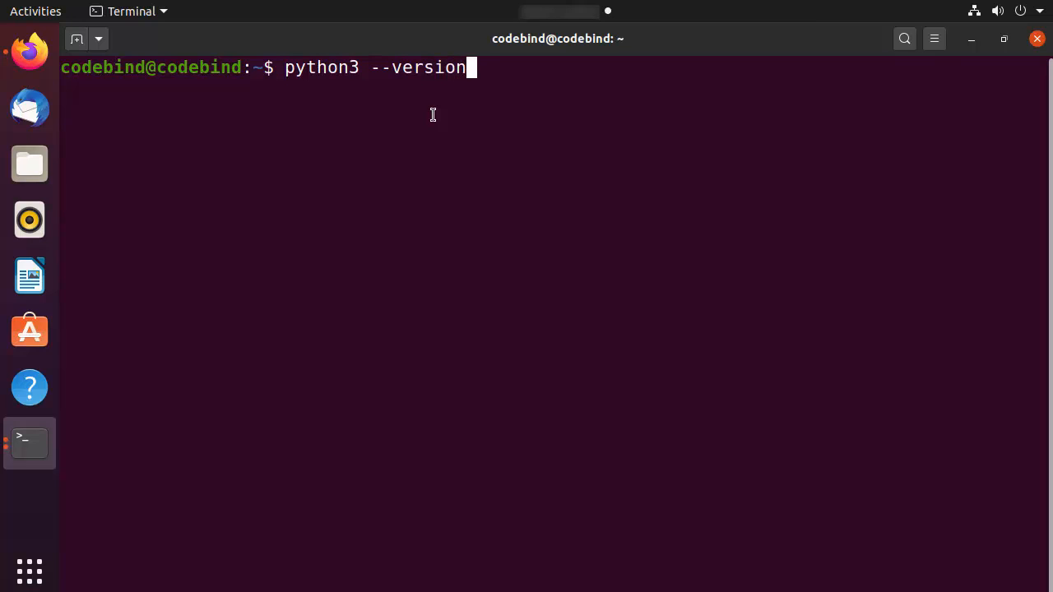
{"action": "key", "text": "Return"}
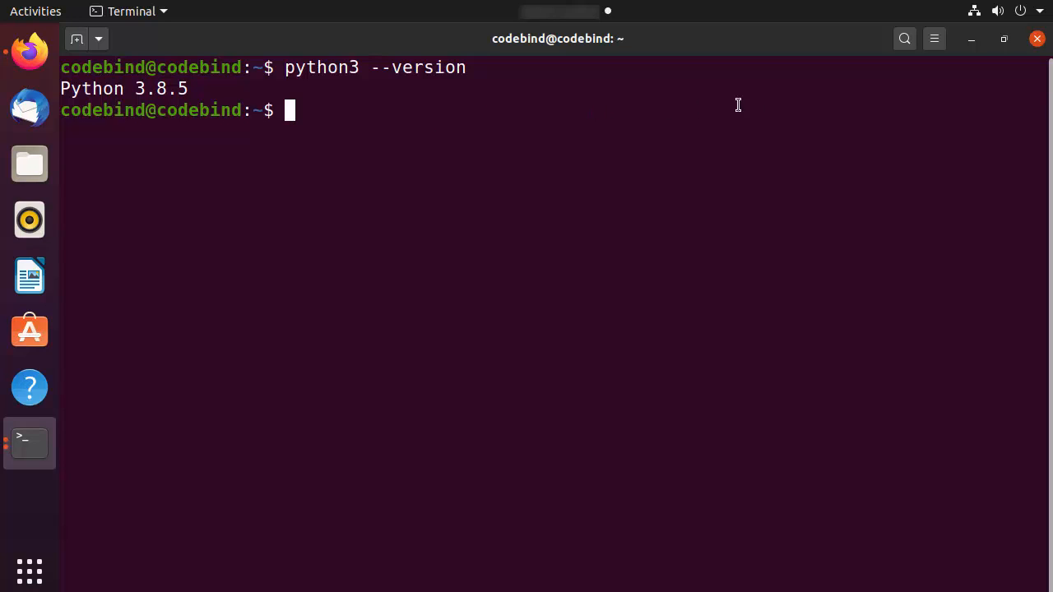
{"action": "left_click", "coordinate": [971, 42]}
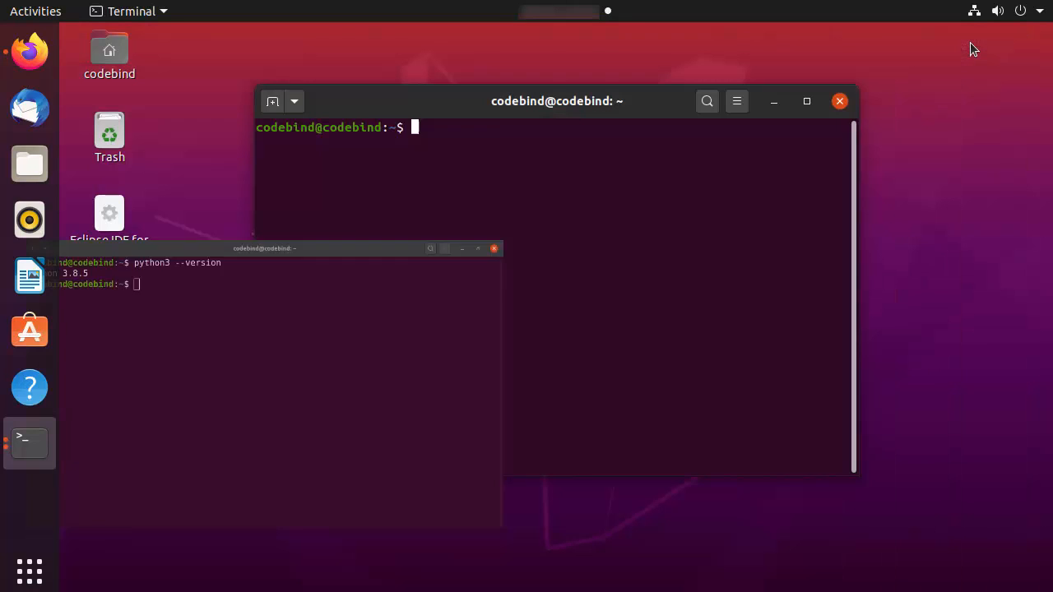
{"action": "left_click", "coordinate": [846, 105]}
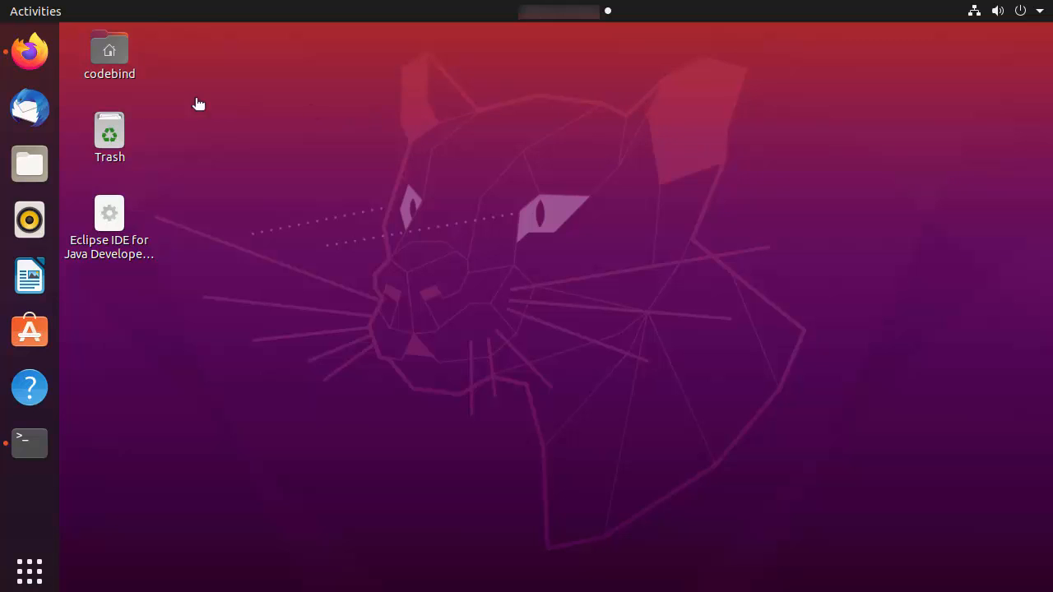
Step: Switch to Firefox and open the PyCharm download page on the JetBrains site from the search results
{"action": "left_click", "coordinate": [38, 62]}
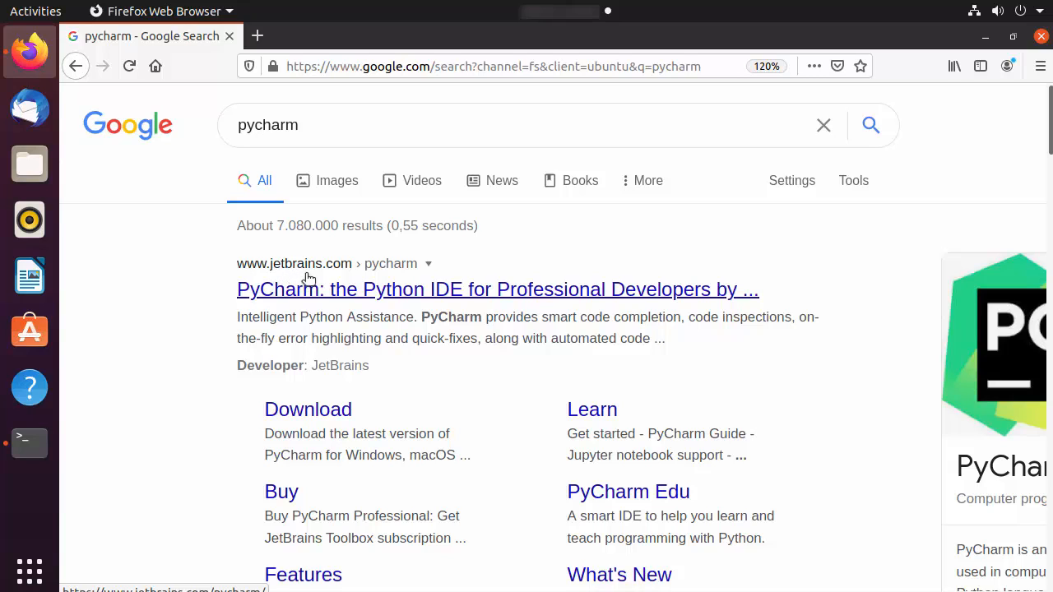
{"action": "left_click", "coordinate": [356, 299]}
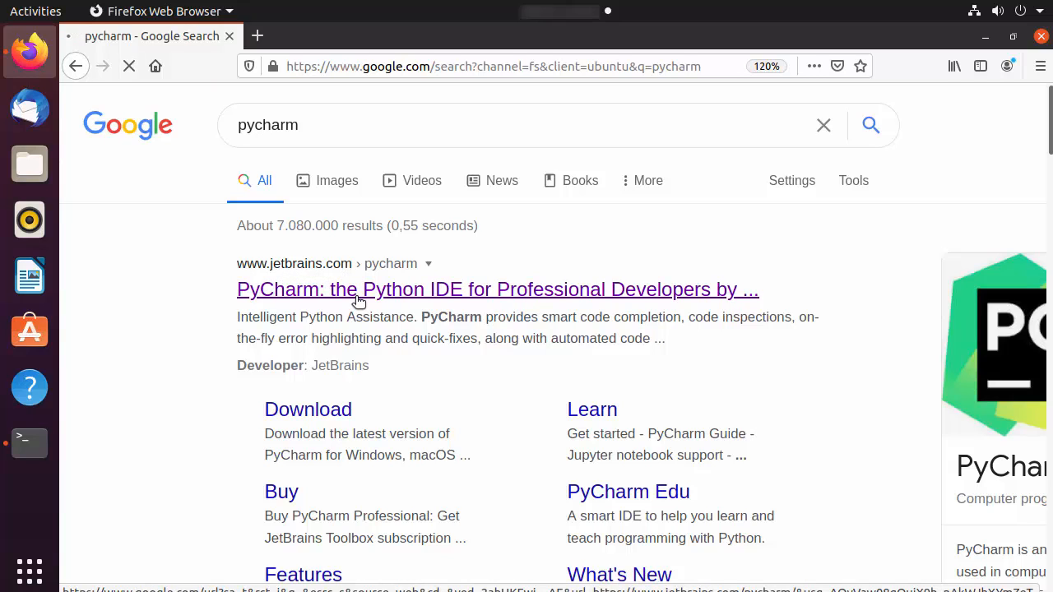
{"action": "scroll", "coordinate": [508, 368], "scroll_direction": "down", "scroll_amount": 1}
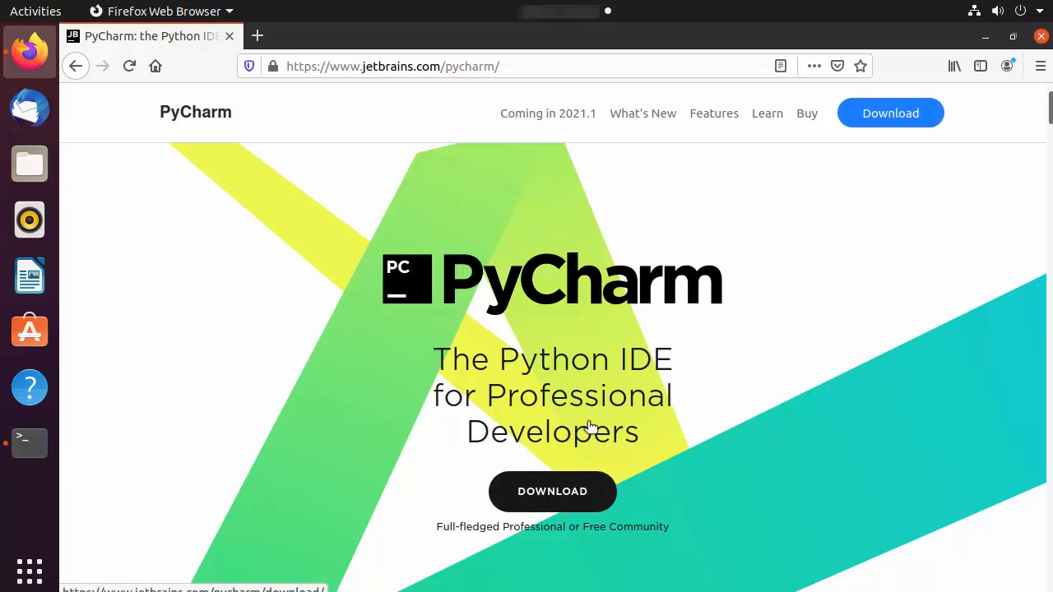
{"action": "left_click", "coordinate": [561, 500]}
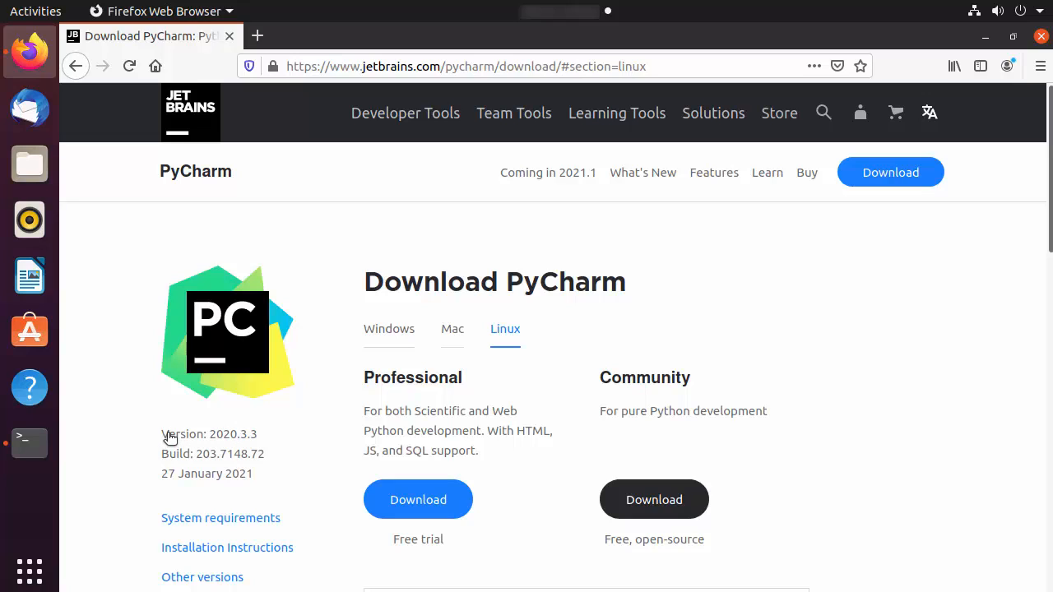
Step: Examine the version number and the Community edition on the PyCharm download page, and minimize the browser
{"action": "left_click_drag", "start_coordinate": [162, 435], "coordinate": [264, 442]}
{"action": "left_click", "coordinate": [225, 437]}
{"action": "left_click_drag", "start_coordinate": [606, 388], "coordinate": [698, 384]}
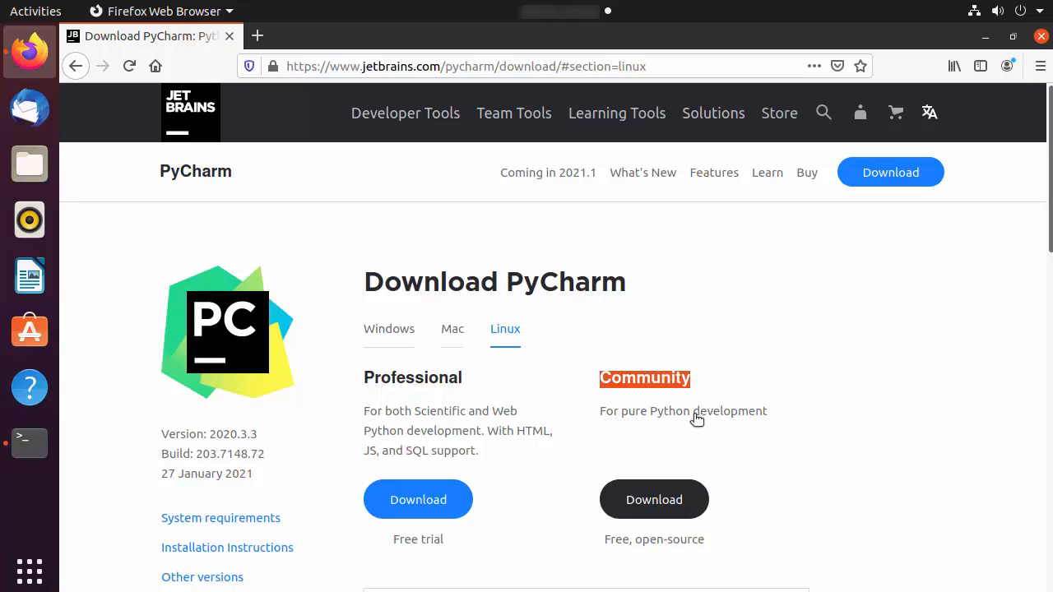
{"action": "left_click", "coordinate": [986, 37]}
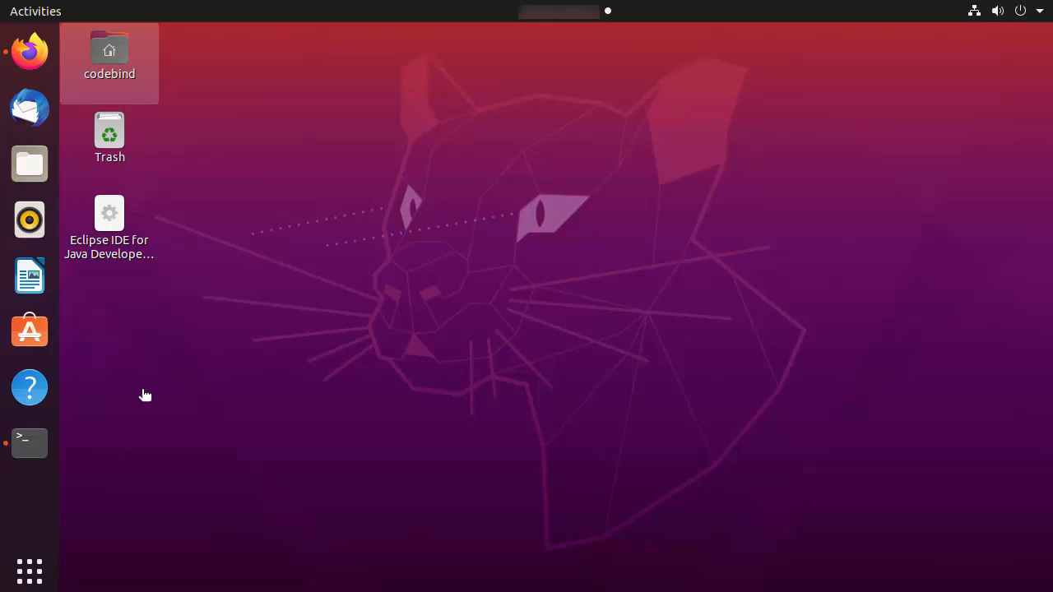
Step: Switch back to the terminal and clear its output
{"action": "left_click", "coordinate": [24, 445]}
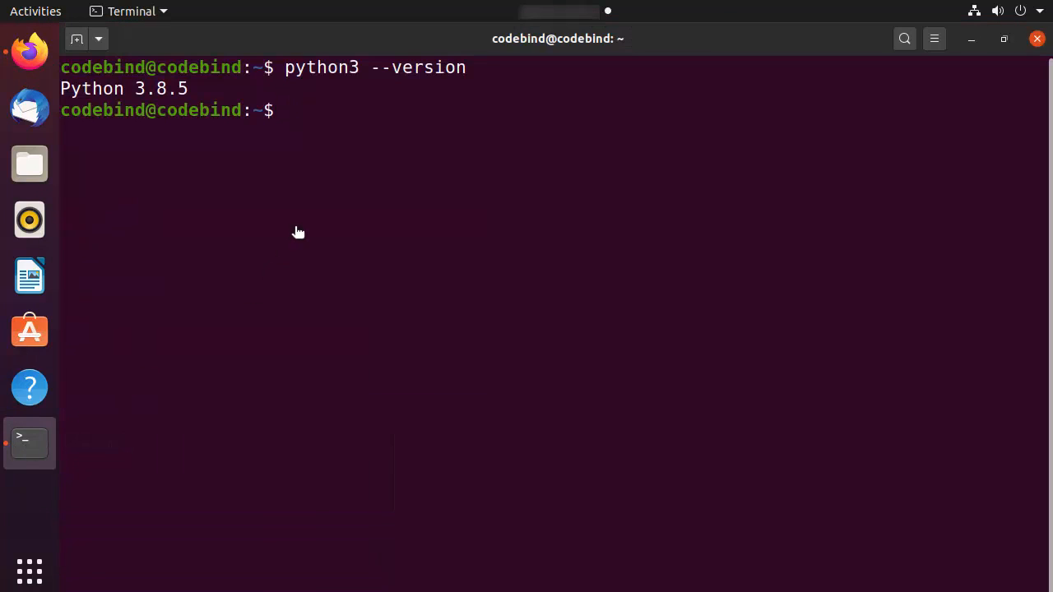
{"action": "type", "text": "clear"}
{"action": "key", "text": "Return"}
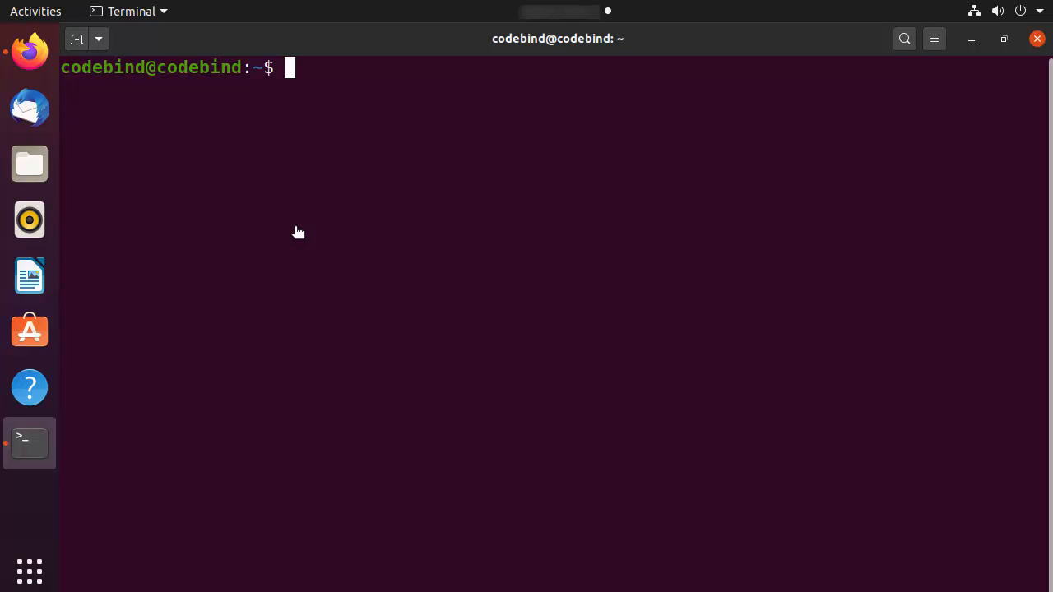
Step: Search the available snap packages with snap find pycharm
{"action": "type", "text": "snap "}
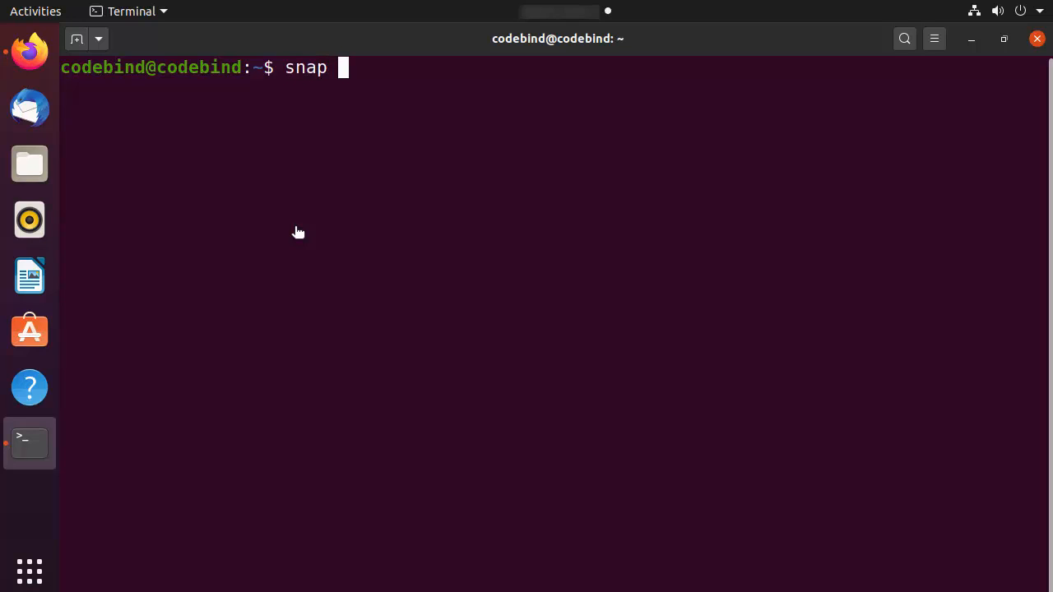
{"action": "type", "text": "find "}
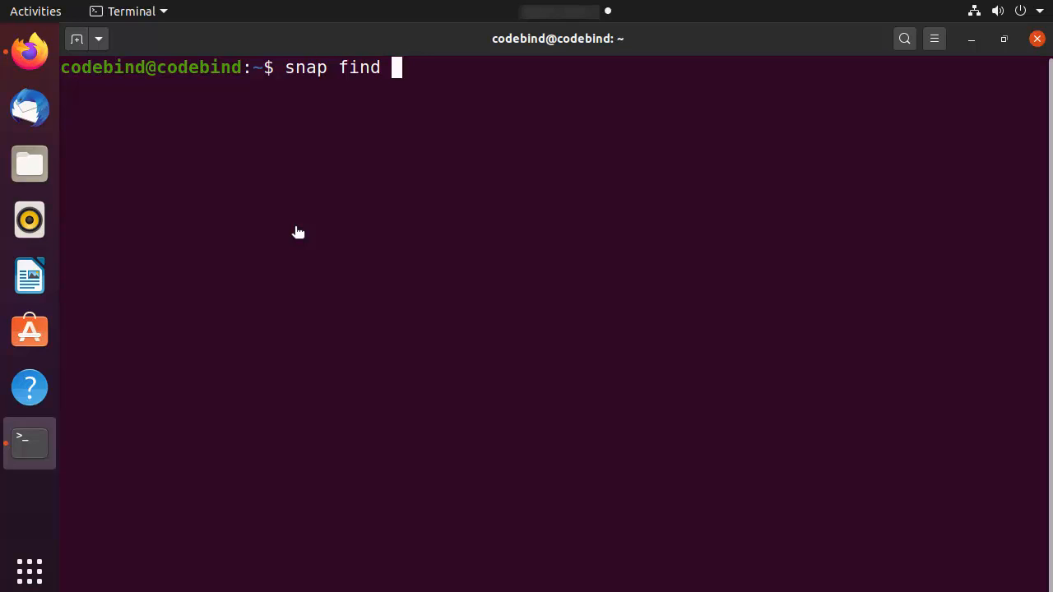
{"action": "type", "text": "pycharm"}
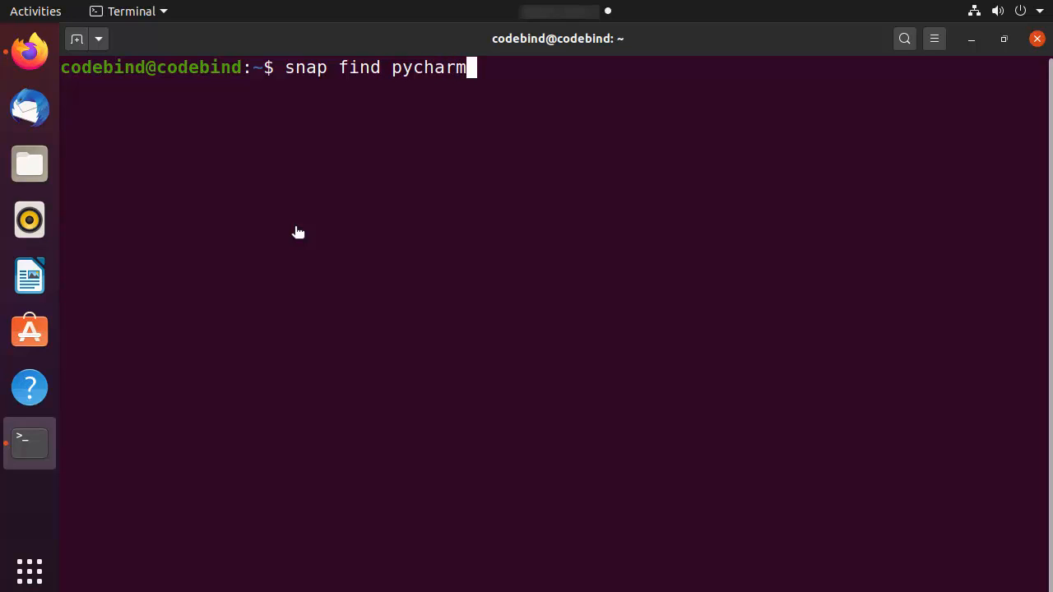
{"action": "key", "text": "Return"}
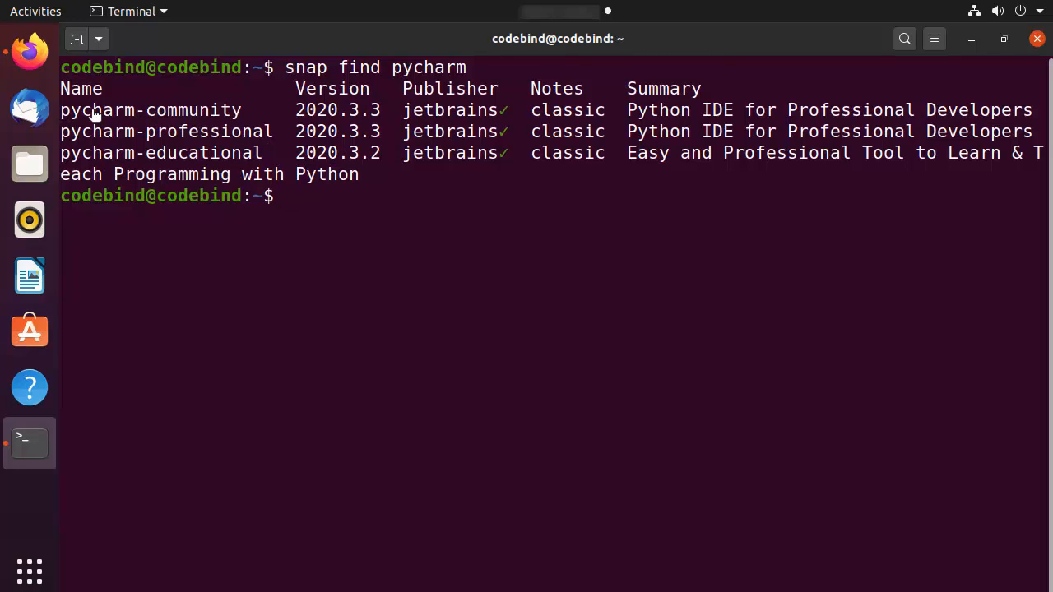
Step: Examine the names of the listed PyCharm packages and the version of pycharm-community
{"action": "left_click_drag", "start_coordinate": [66, 113], "coordinate": [252, 120]}
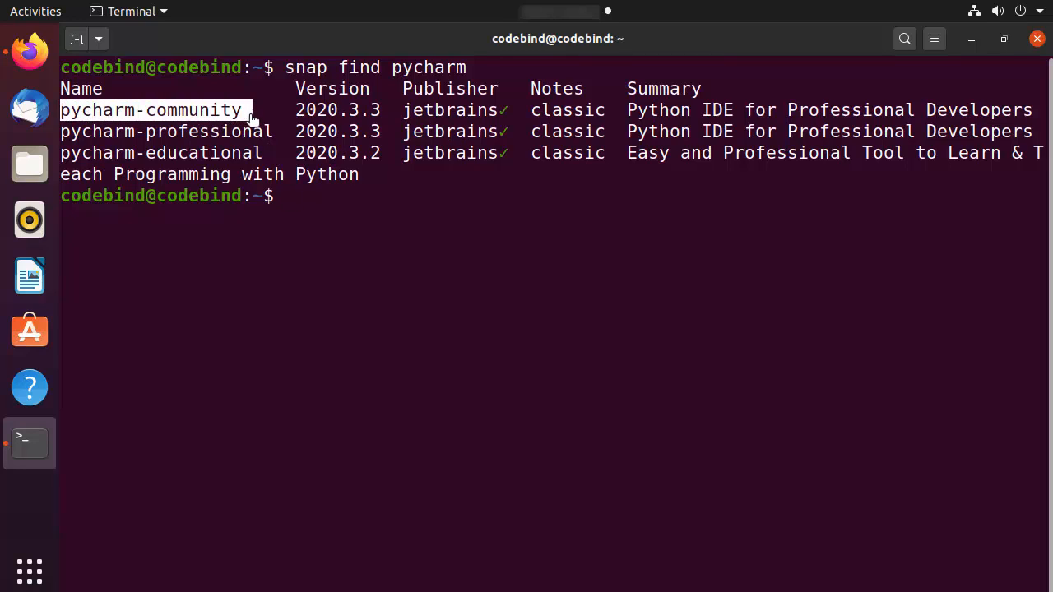
{"action": "left_click_drag", "start_coordinate": [63, 134], "coordinate": [271, 133]}
{"action": "left_click_drag", "start_coordinate": [69, 154], "coordinate": [224, 157]}
{"action": "left_click", "coordinate": [98, 125]}
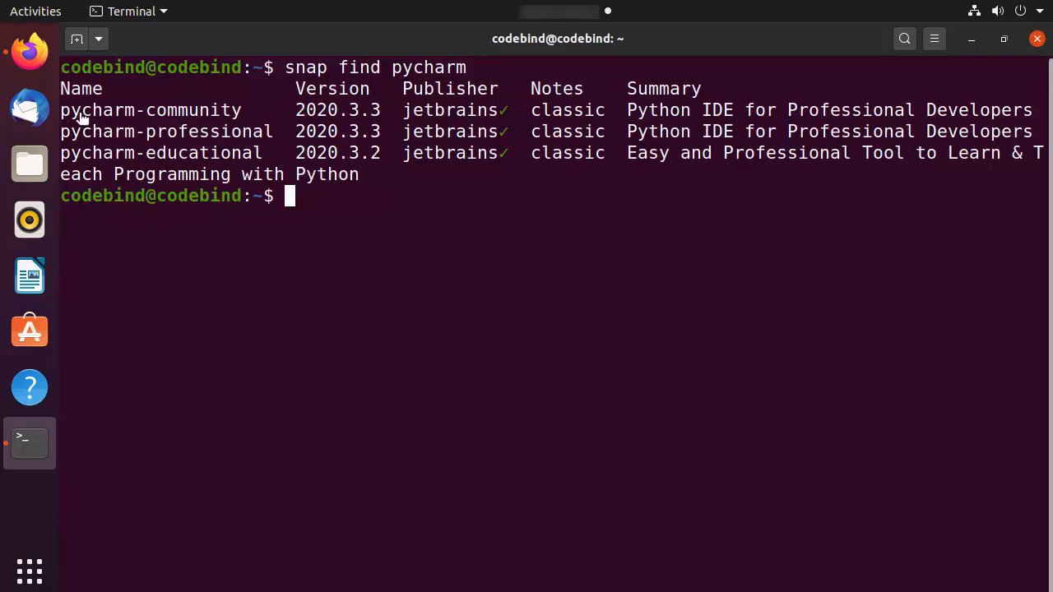
{"action": "left_click_drag", "start_coordinate": [61, 112], "coordinate": [244, 111]}
{"action": "key", "text": "ctrl+c"}
{"action": "left_click", "coordinate": [305, 113]}
{"action": "double_click", "coordinate": [327, 115]}
{"action": "left_click", "coordinate": [336, 110]}
{"action": "double_click", "coordinate": [371, 116]}
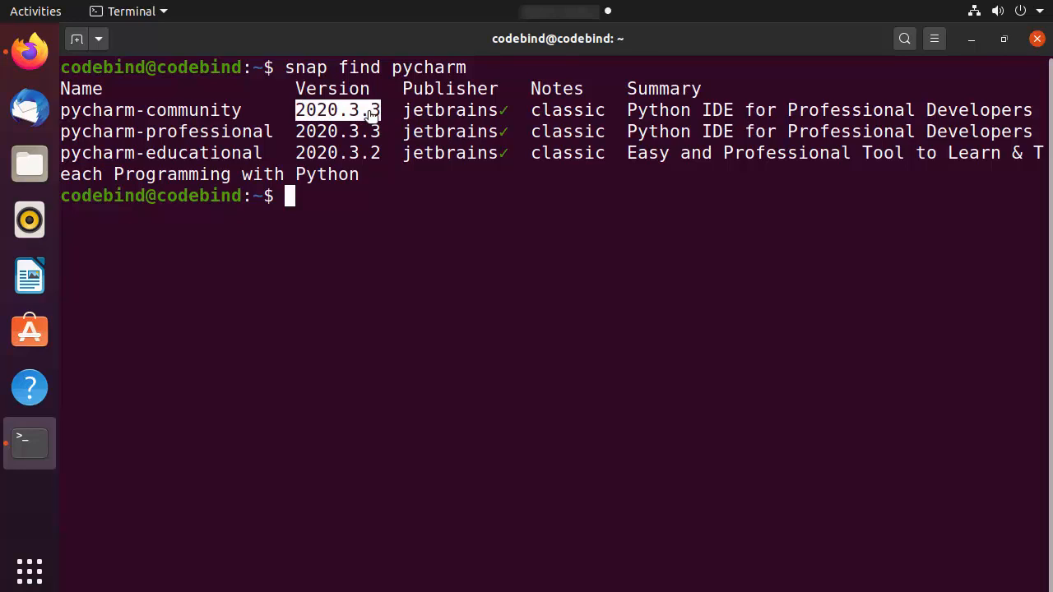
{"action": "left_click", "coordinate": [402, 192]}
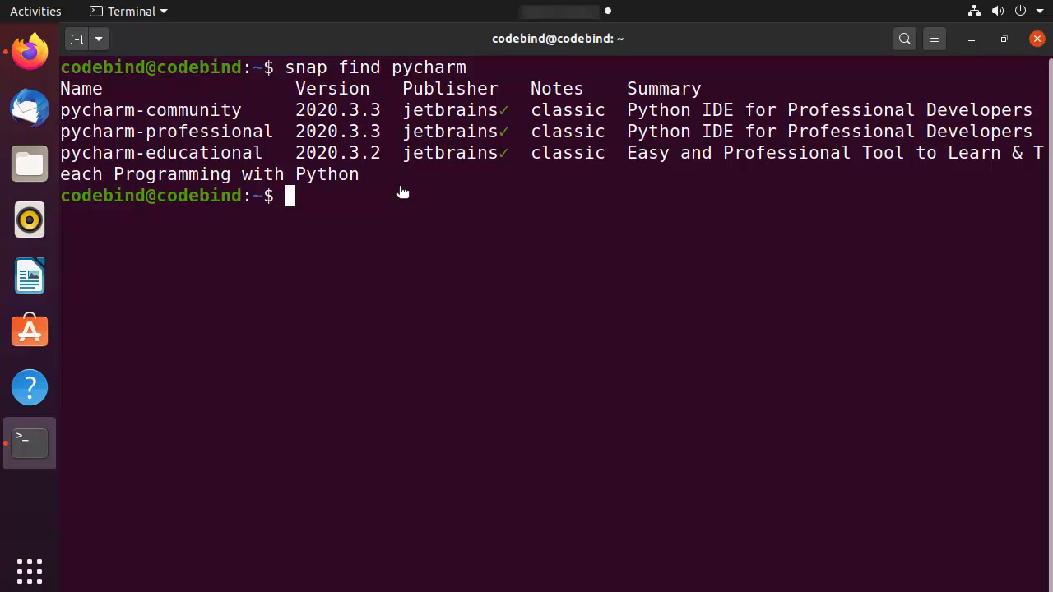
Step: Install PyCharm Community with sudo snap install pycharm-community --classic, entering the account password
{"action": "type", "text": "sudo "}
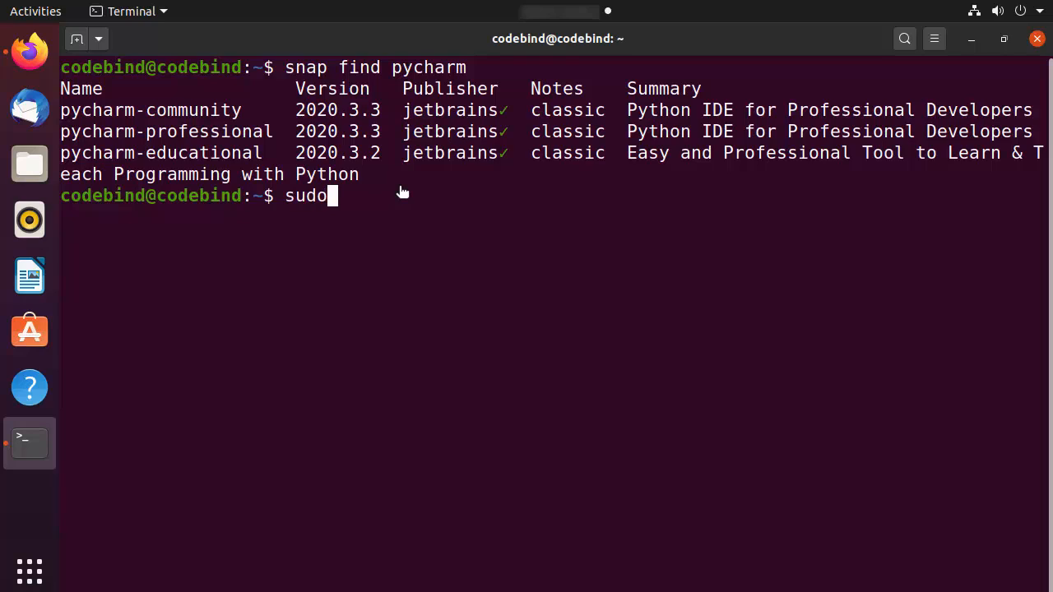
{"action": "type", "text": "snap install"}
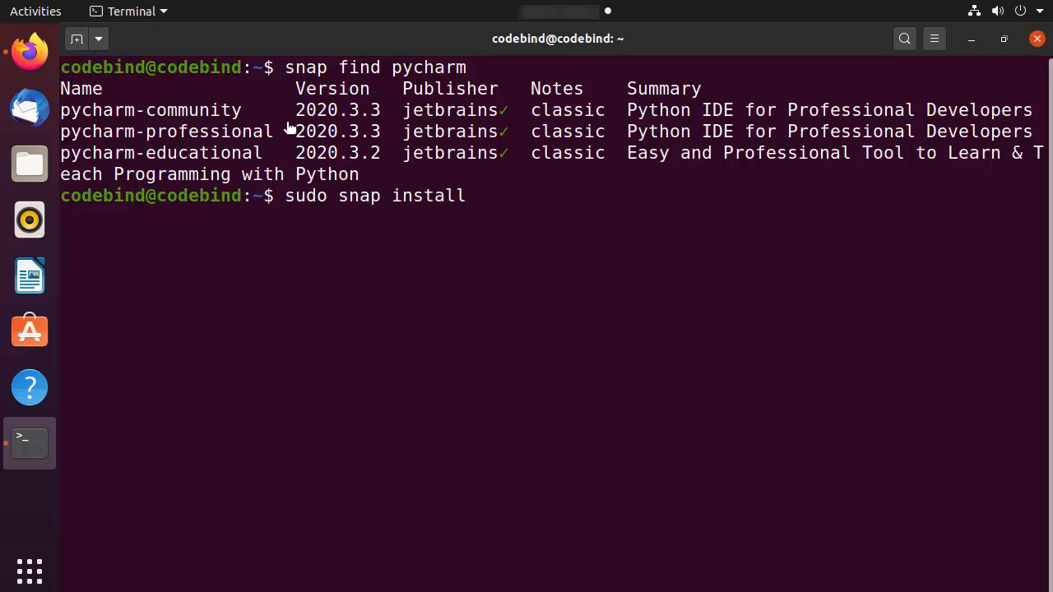
{"action": "left_click_drag", "start_coordinate": [241, 111], "coordinate": [65, 114]}
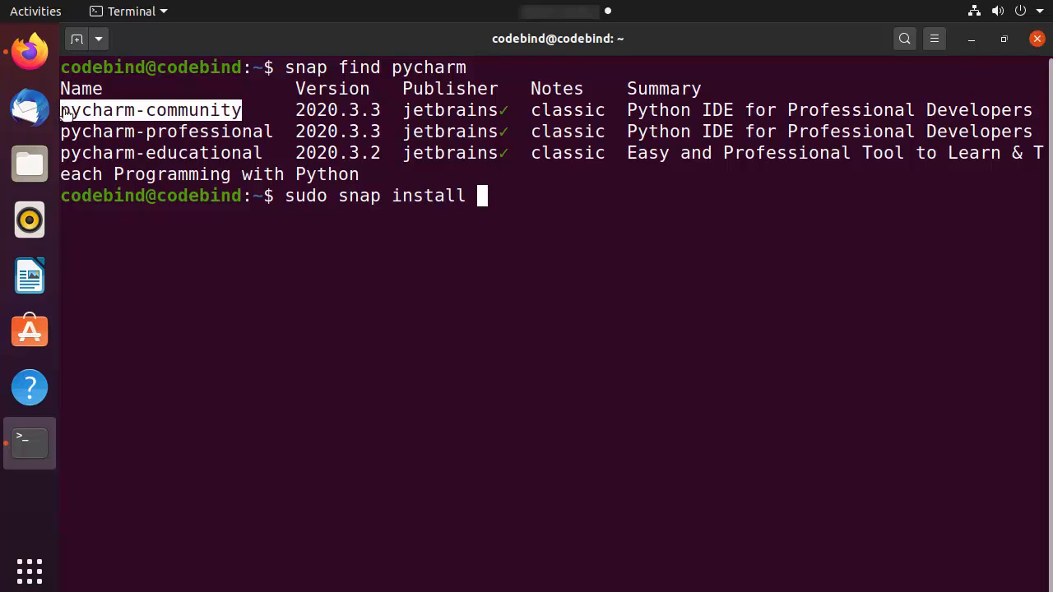
{"action": "middle_click", "coordinate": [65, 114]}
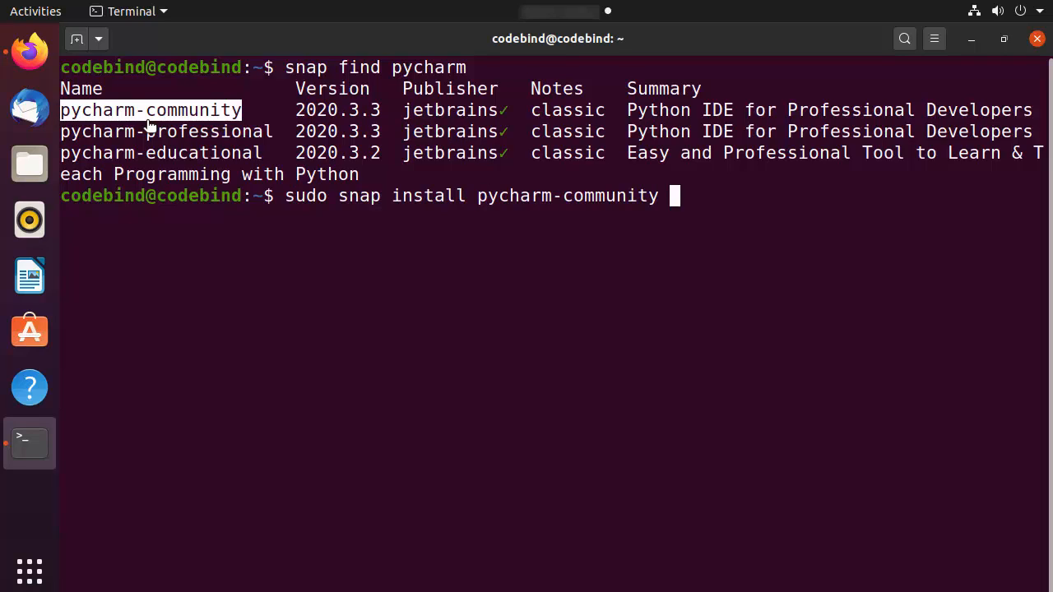
{"action": "type", "text": "--classic"}
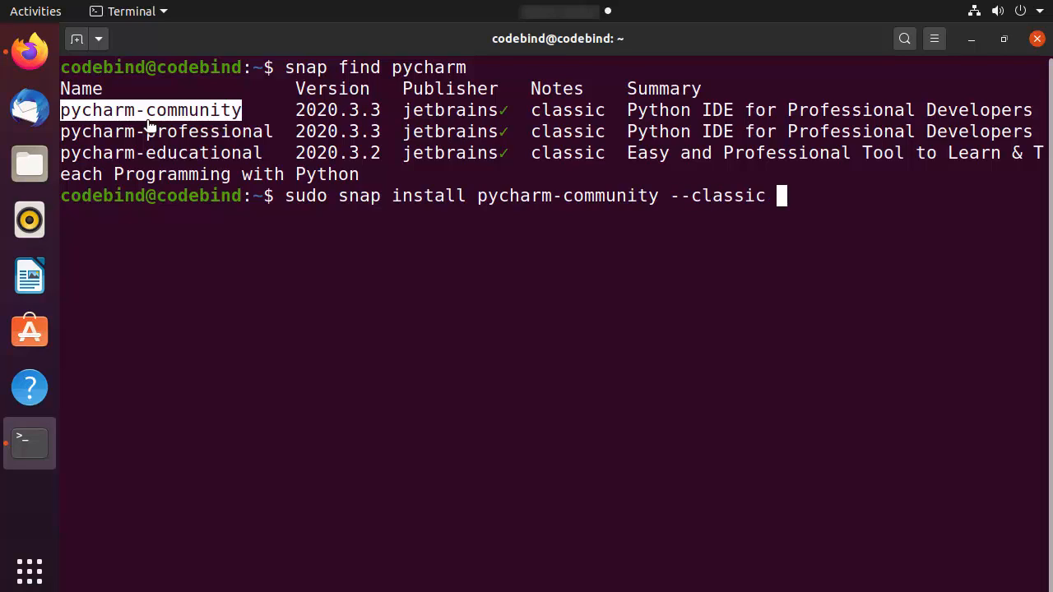
{"action": "key", "text": "Return"}
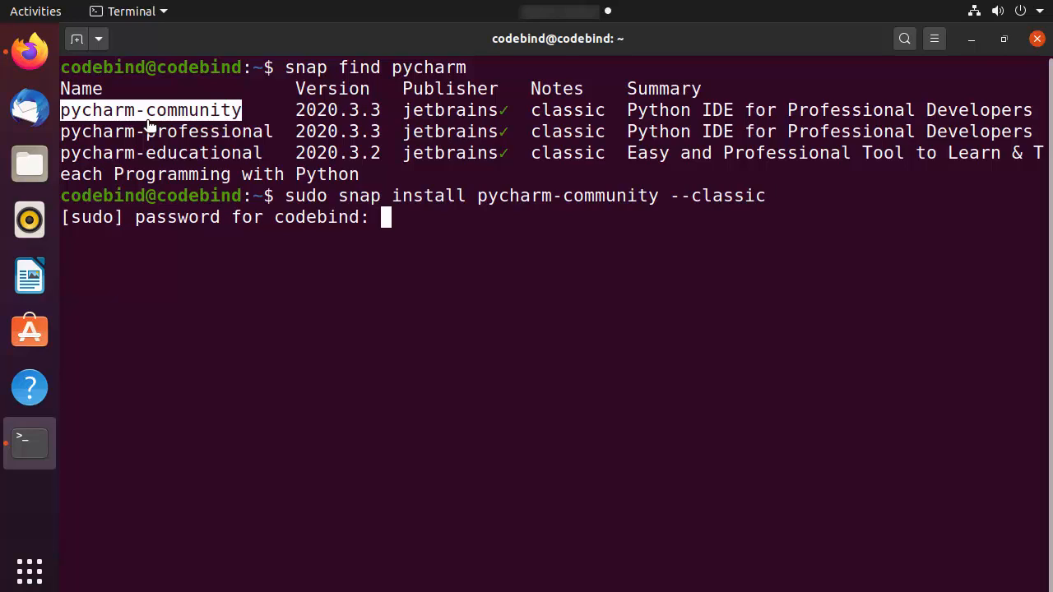
{"action": "key", "text": "Return"}
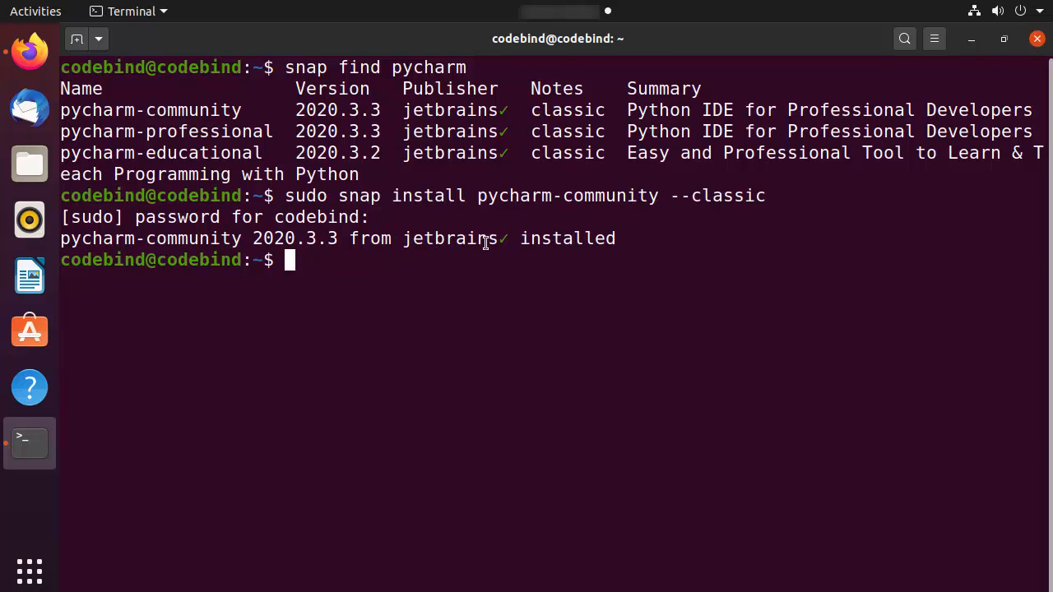
Step: Minimize the terminal and look through all installed applications for PyCharm
{"action": "left_click", "coordinate": [972, 39]}
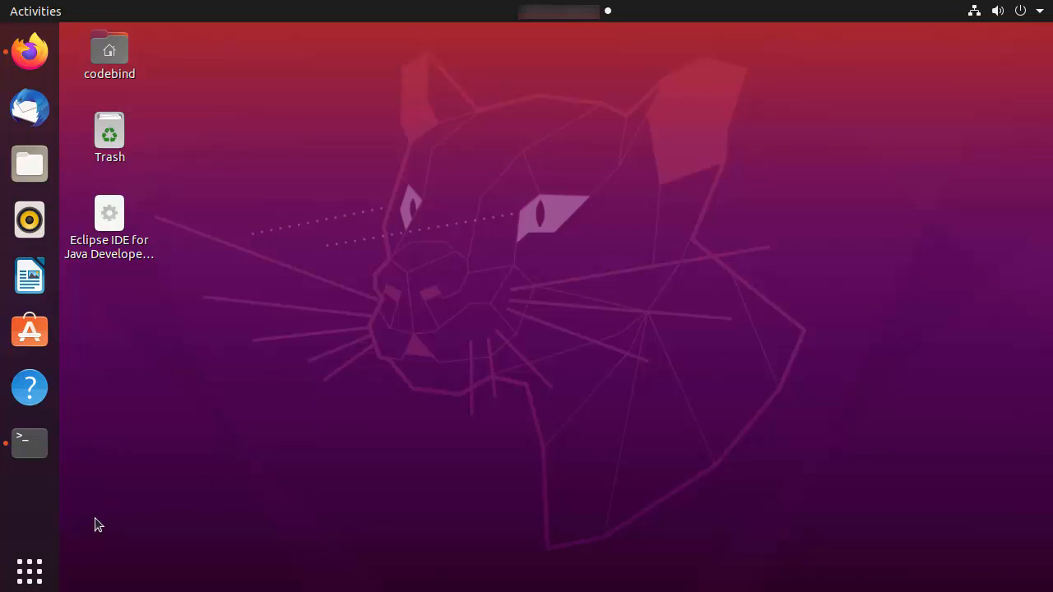
{"action": "left_click", "coordinate": [33, 578]}
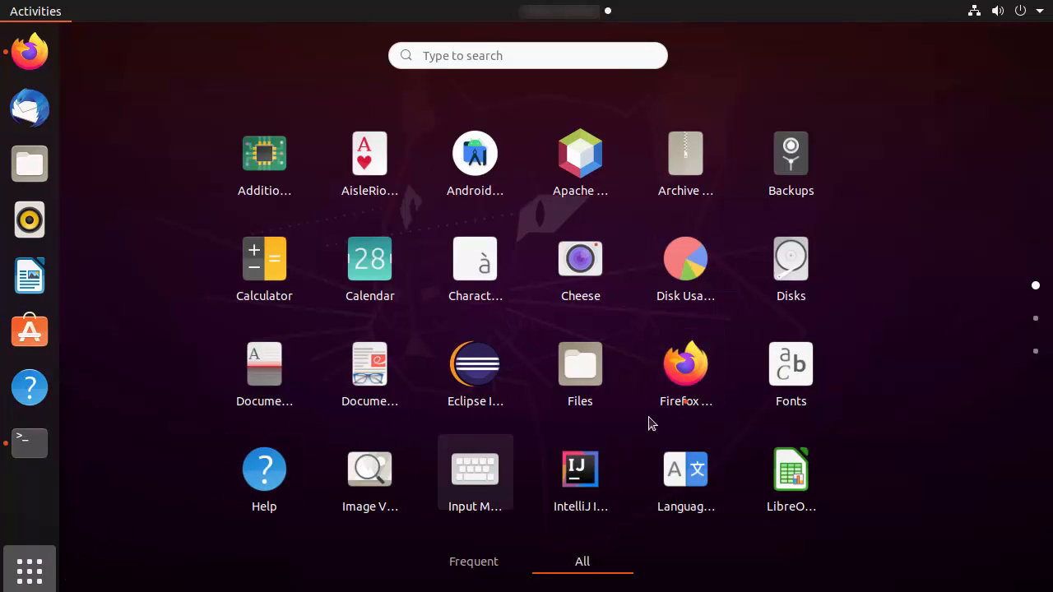
{"action": "scroll", "coordinate": [496, 371], "scroll_direction": "down", "scroll_amount": 1}
{"action": "scroll", "coordinate": [496, 387], "scroll_direction": "down", "scroll_amount": 1}
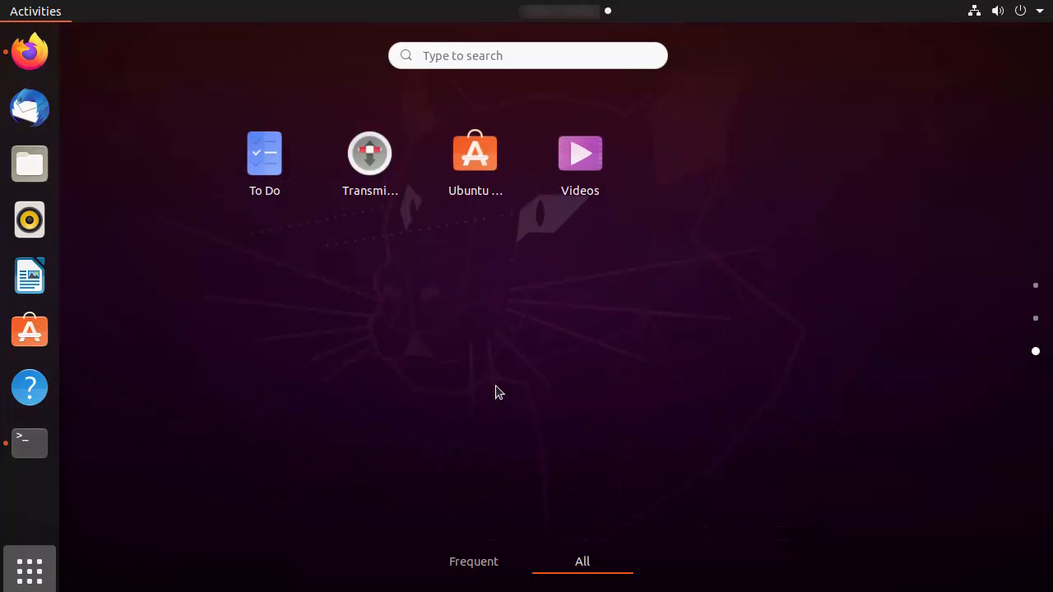
{"action": "scroll", "coordinate": [496, 391], "scroll_direction": "up", "scroll_amount": 2}
{"action": "scroll", "coordinate": [496, 392], "scroll_direction": "down", "scroll_amount": 2}
{"action": "scroll", "coordinate": [496, 392], "scroll_direction": "up", "scroll_amount": 1}
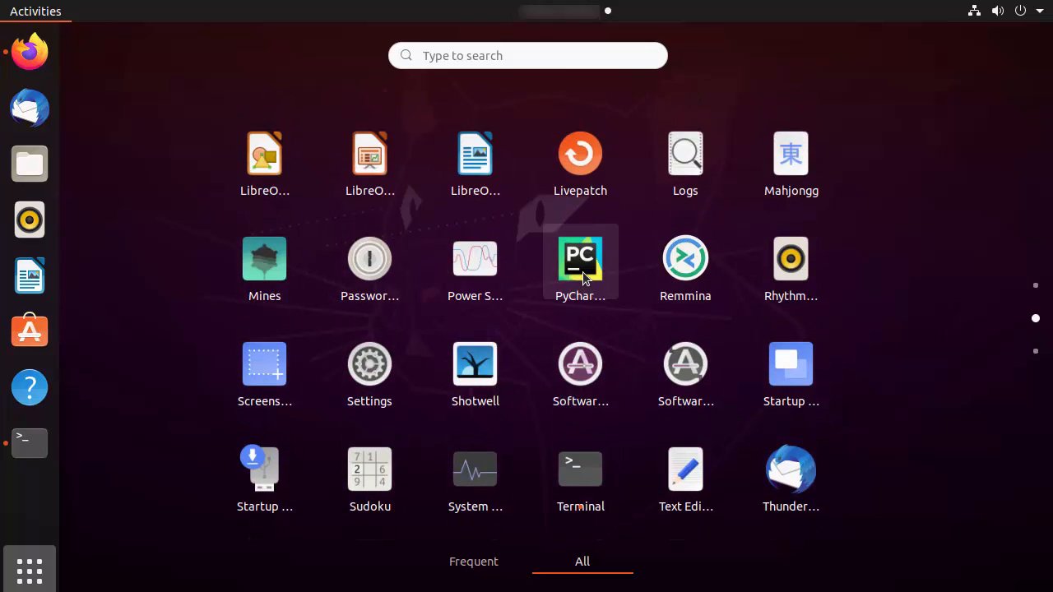
Step: Search the applications for PyCharm and launch it without importing settings, maximizing its welcome window
{"action": "left_click", "coordinate": [502, 58]}
{"action": "type", "text": "pychl"}
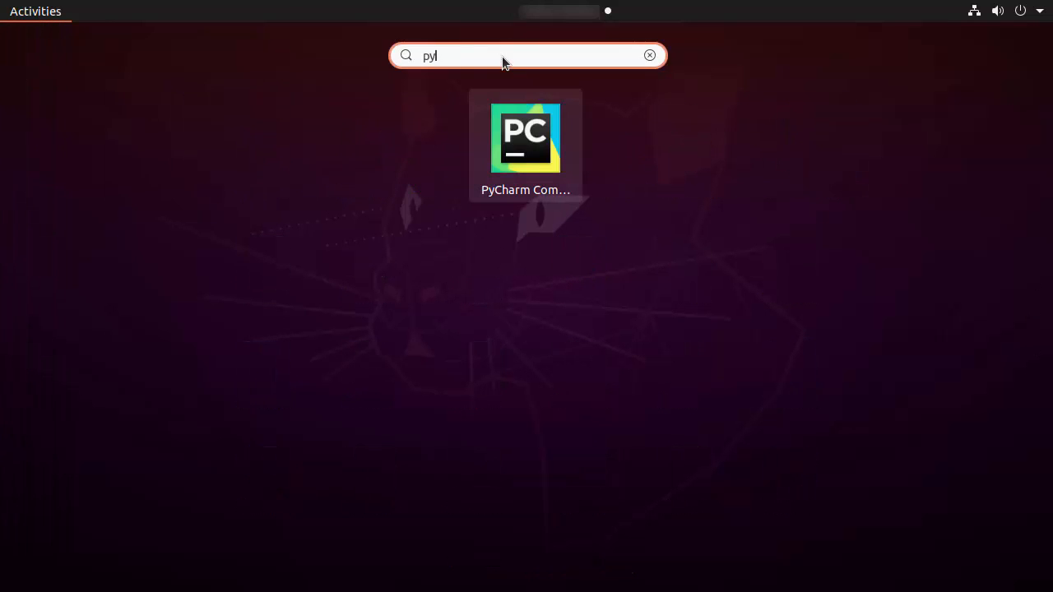
{"action": "left_click", "coordinate": [515, 165]}
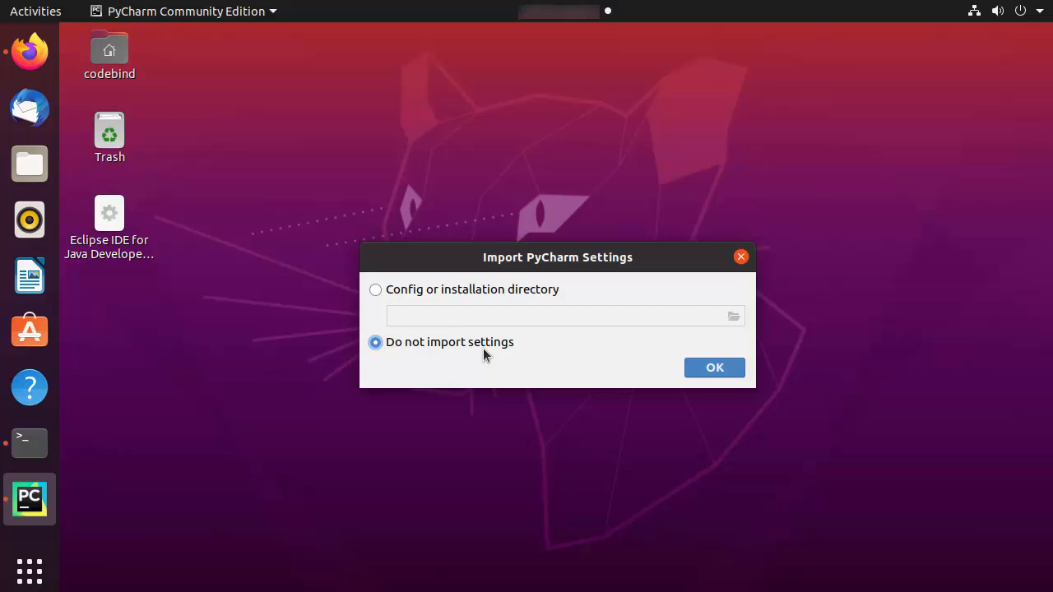
{"action": "left_click", "coordinate": [714, 367]}
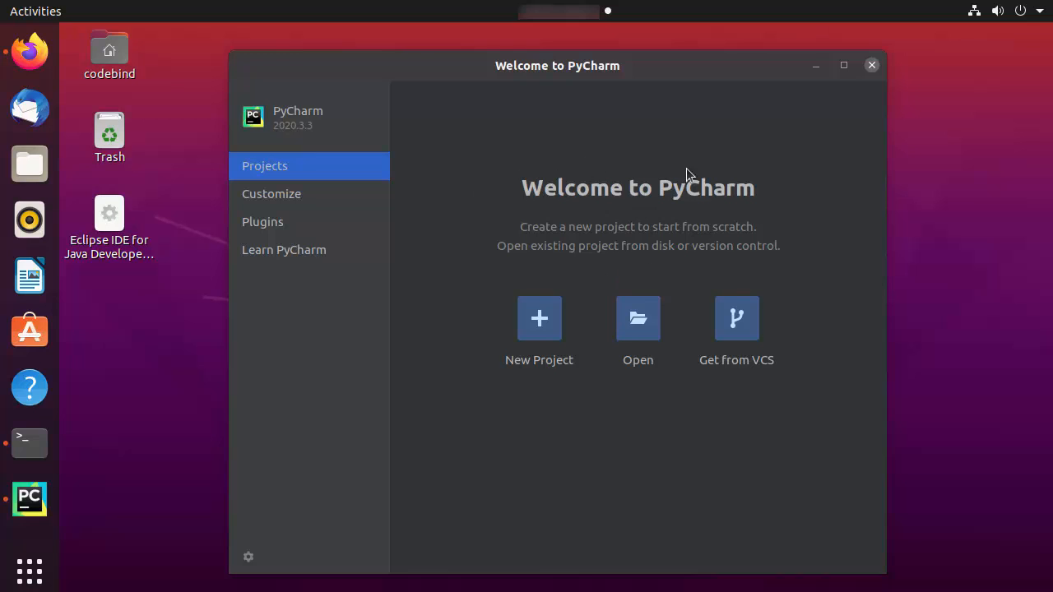
{"action": "left_click", "coordinate": [844, 68]}
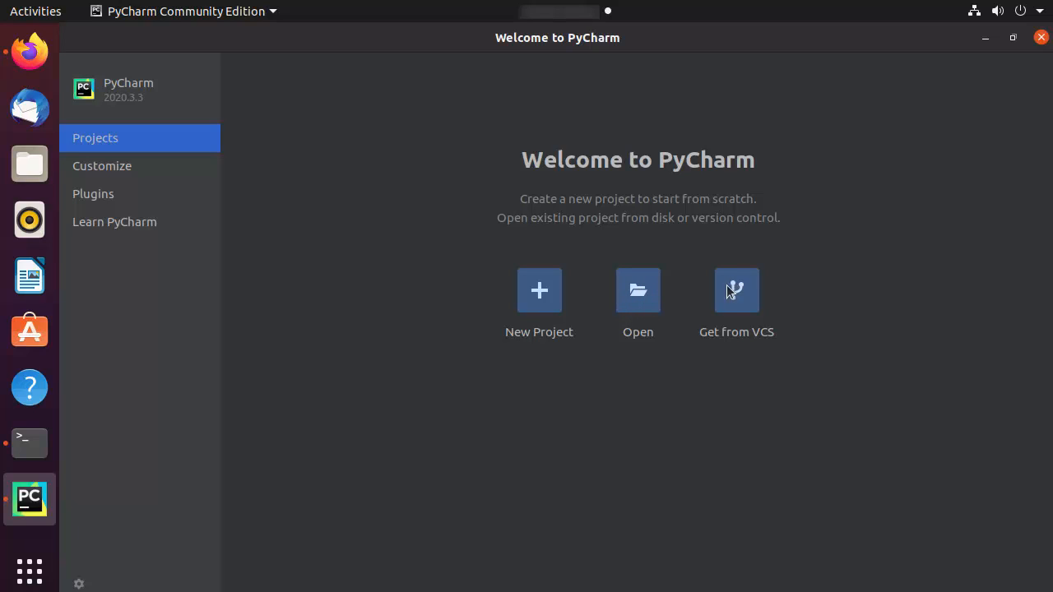
Step: Create a new project named pythonProject with a Virtualenv environment based on /usr/bin/python3.8 and maximize the project window
{"action": "left_click", "coordinate": [539, 296]}
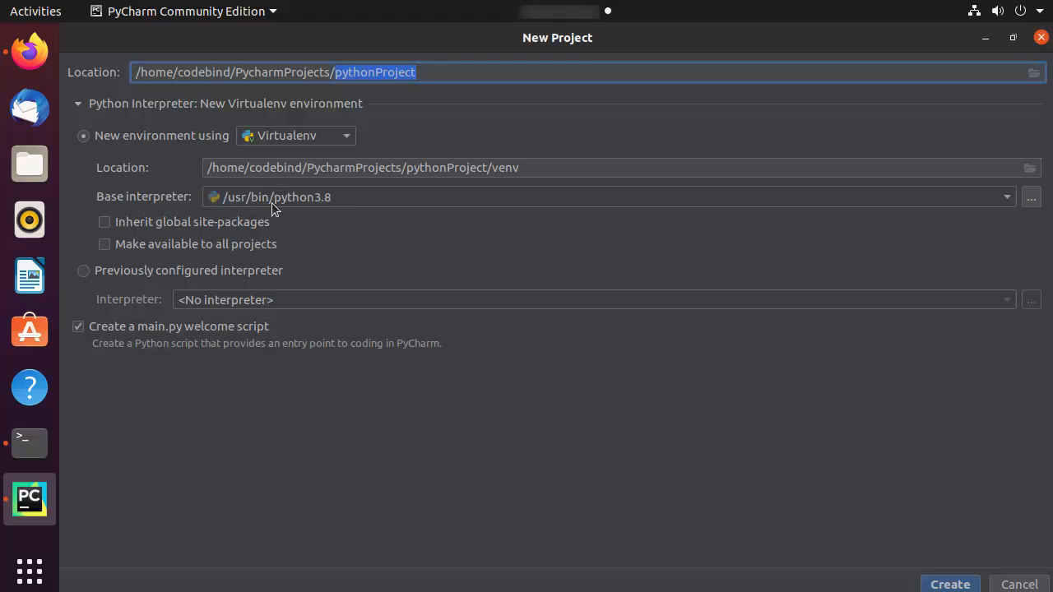
{"action": "left_click", "coordinate": [315, 203]}
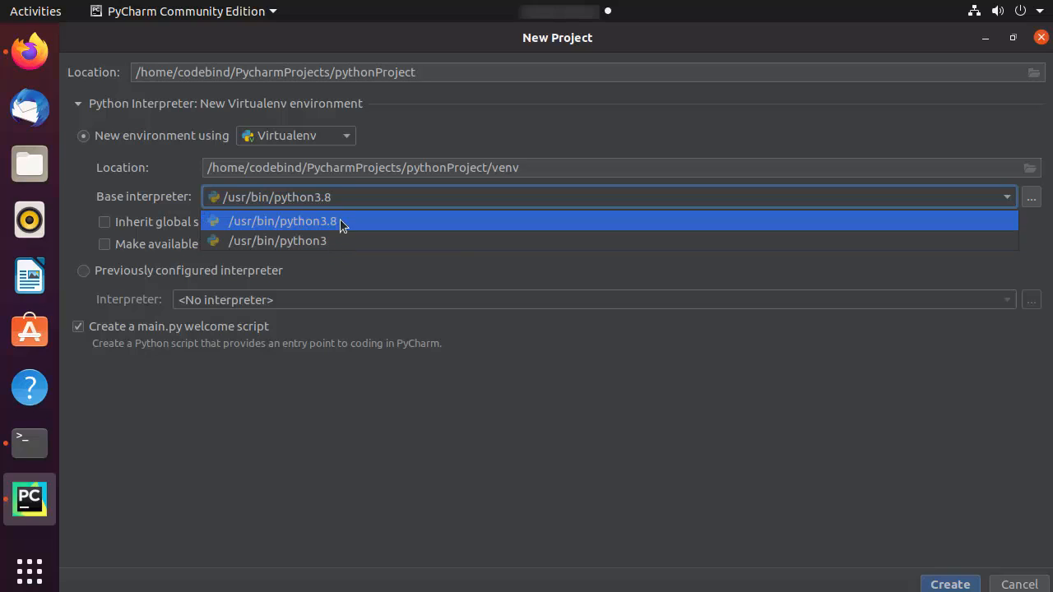
{"action": "left_click", "coordinate": [346, 200]}
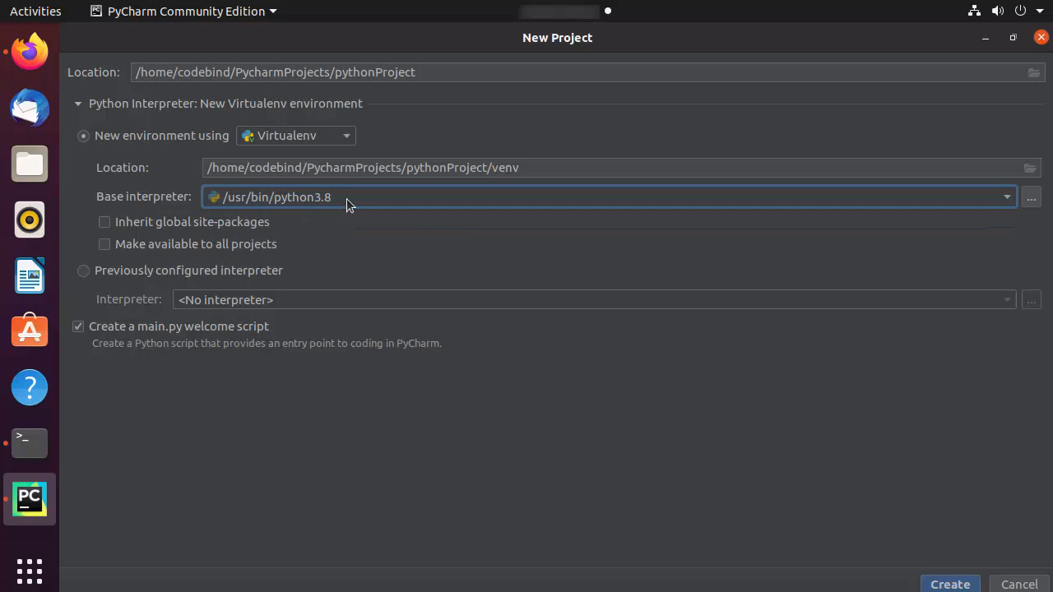
{"action": "left_click", "coordinate": [368, 284]}
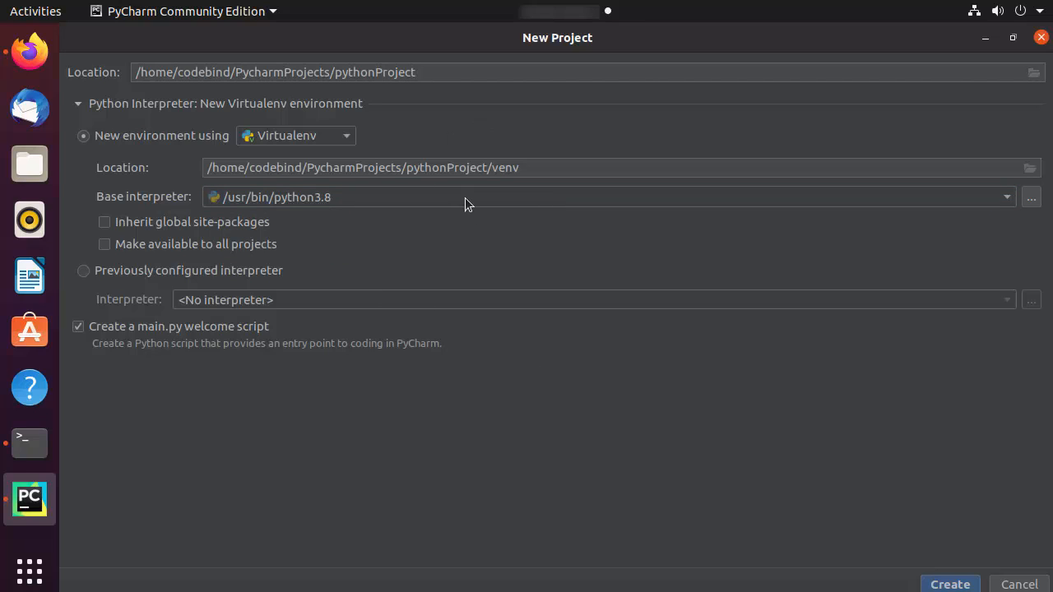
{"action": "left_click", "coordinate": [933, 586]}
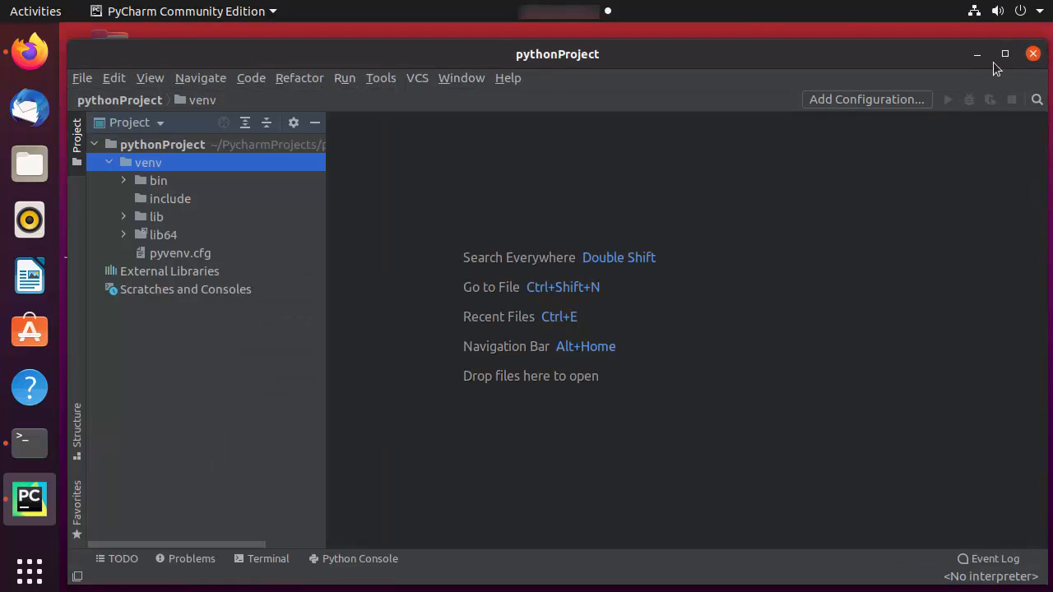
{"action": "left_click", "coordinate": [1005, 53]}
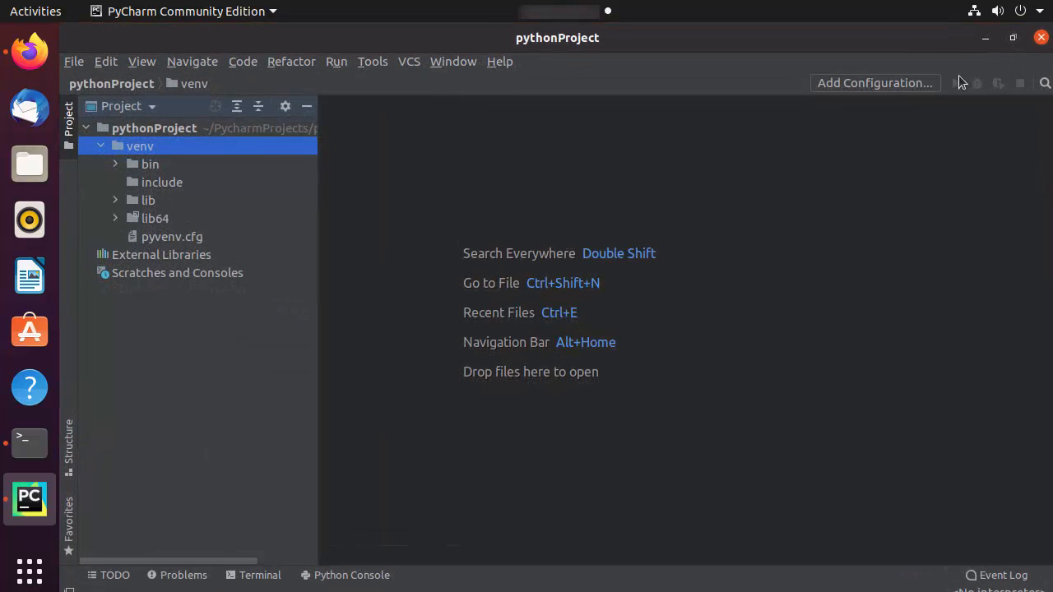
Step: Add a new Python file named Hello.py to the root folder of pythonProject
{"action": "left_click", "coordinate": [155, 129]}
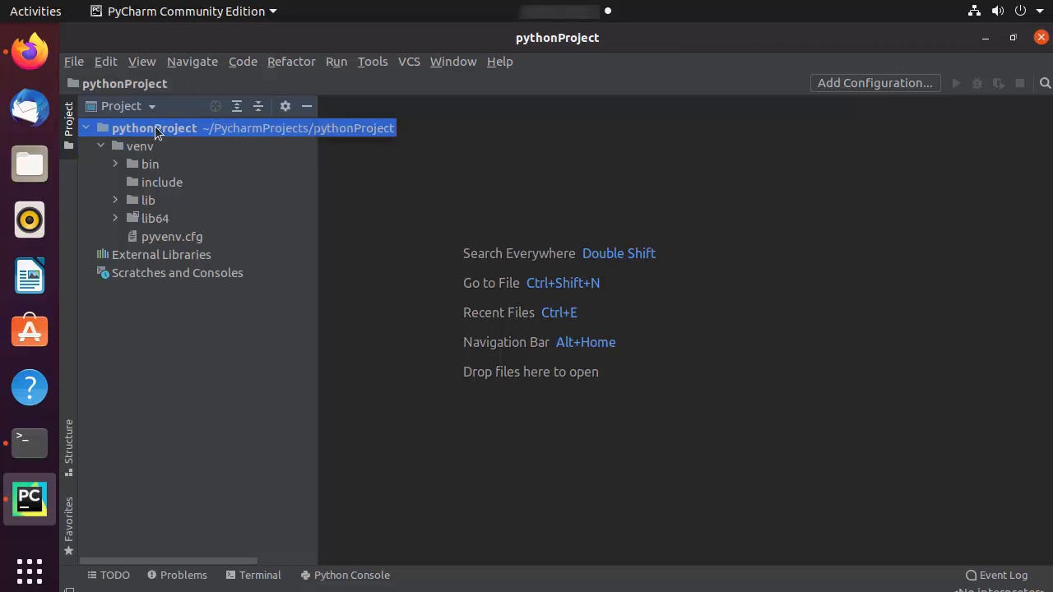
{"action": "right_click", "coordinate": [156, 132]}
{"action": "mouse_move", "coordinate": [212, 141]}
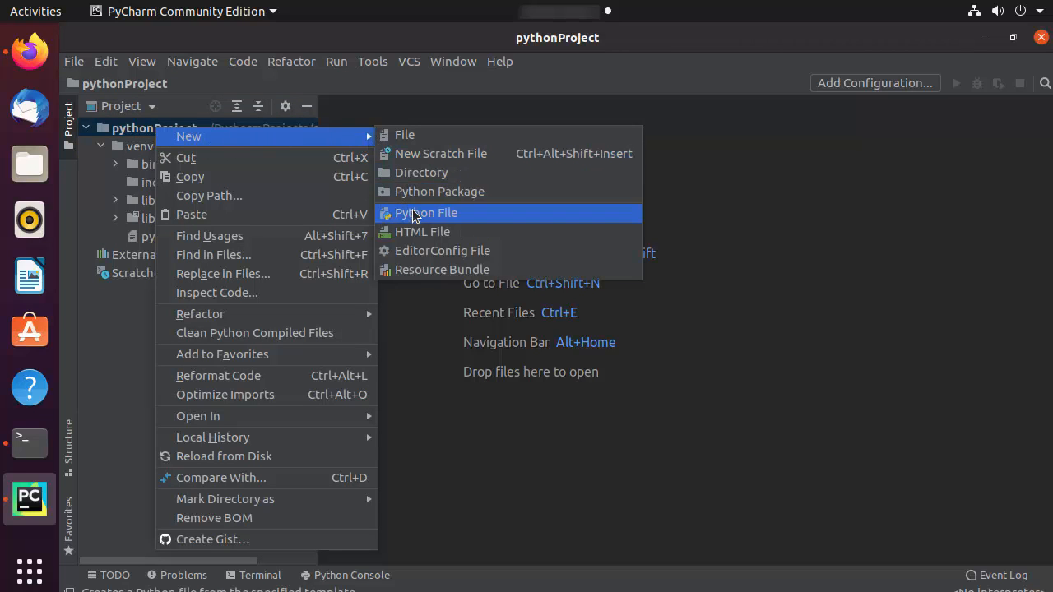
{"action": "left_click", "coordinate": [436, 213]}
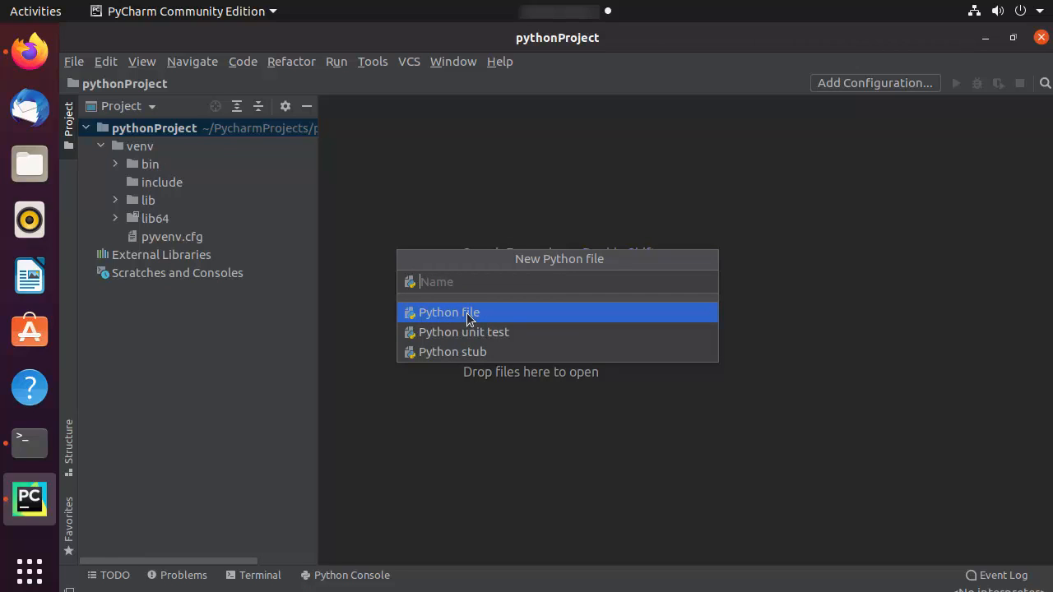
{"action": "type", "text": "Hello.py"}
{"action": "key", "text": "Return"}
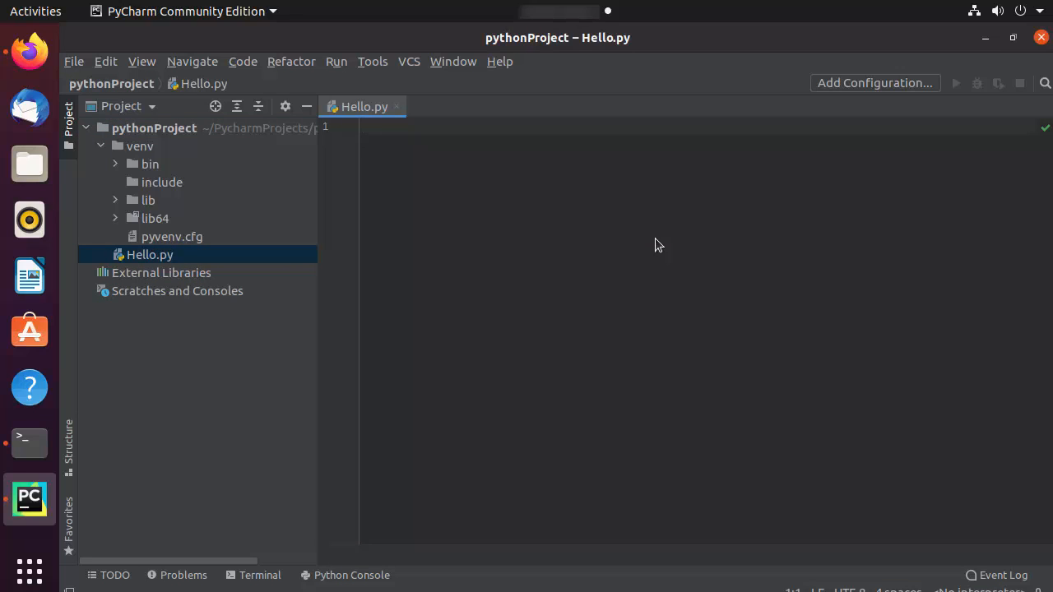
Step: Write the statement print("Hello World") in Hello.py
{"action": "type", "text": "prin"}
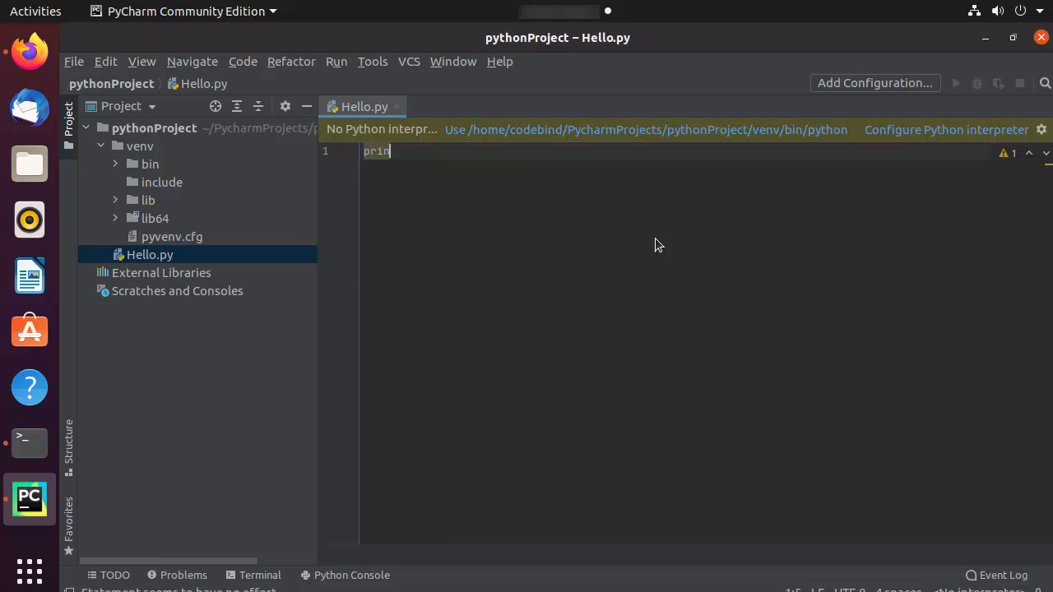
{"action": "type", "text": "t("}
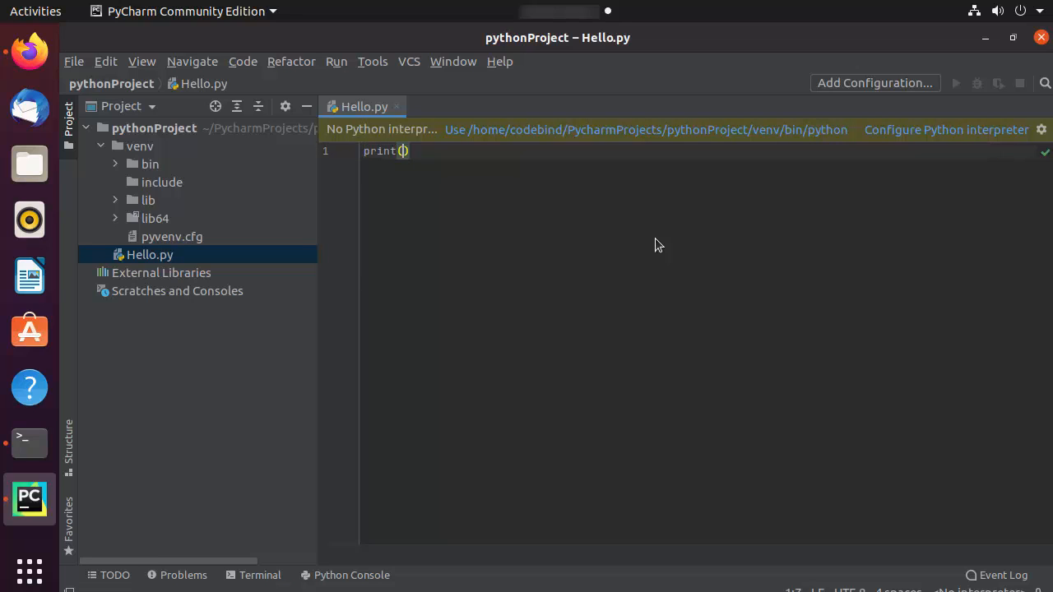
{"action": "type", "text": "\"Hello World"}
Step: Add the system interpreter /usr/bin/python3.8 in the interpreter settings and apply it to the project
{"action": "left_click", "coordinate": [901, 133]}
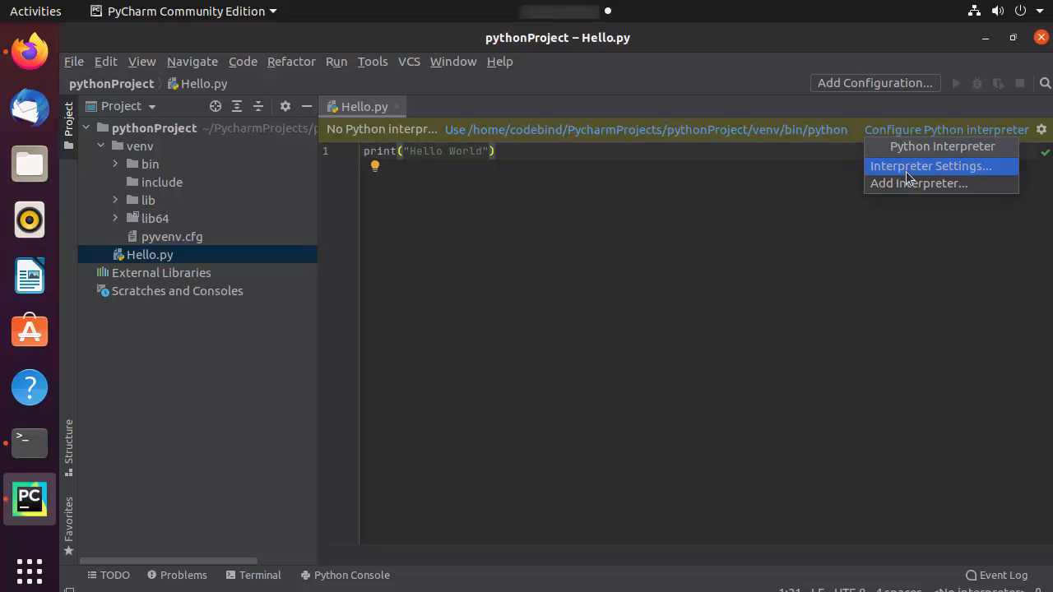
{"action": "left_click", "coordinate": [911, 171]}
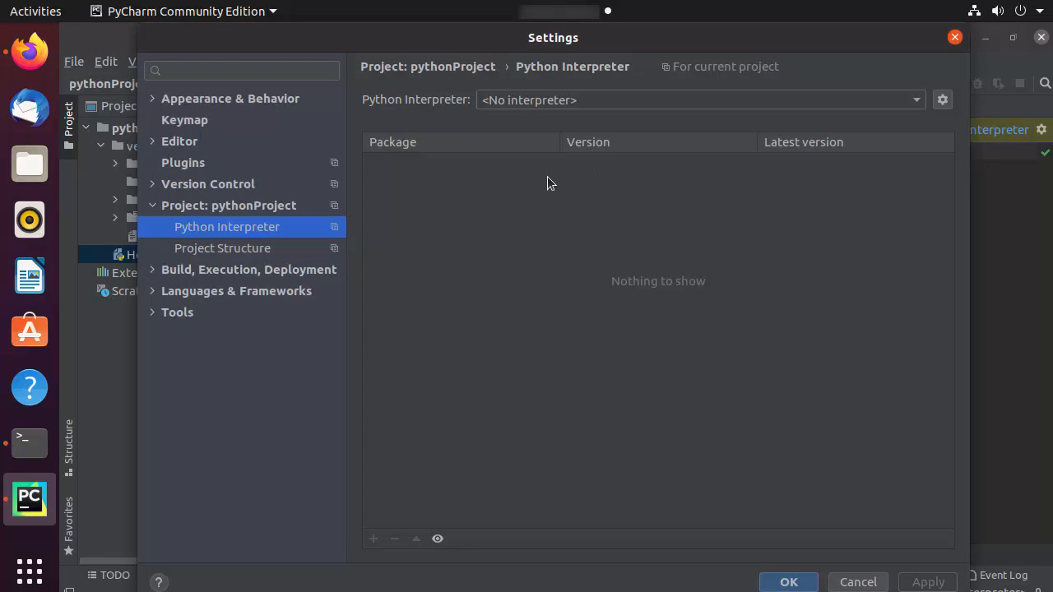
{"action": "left_click", "coordinate": [564, 104]}
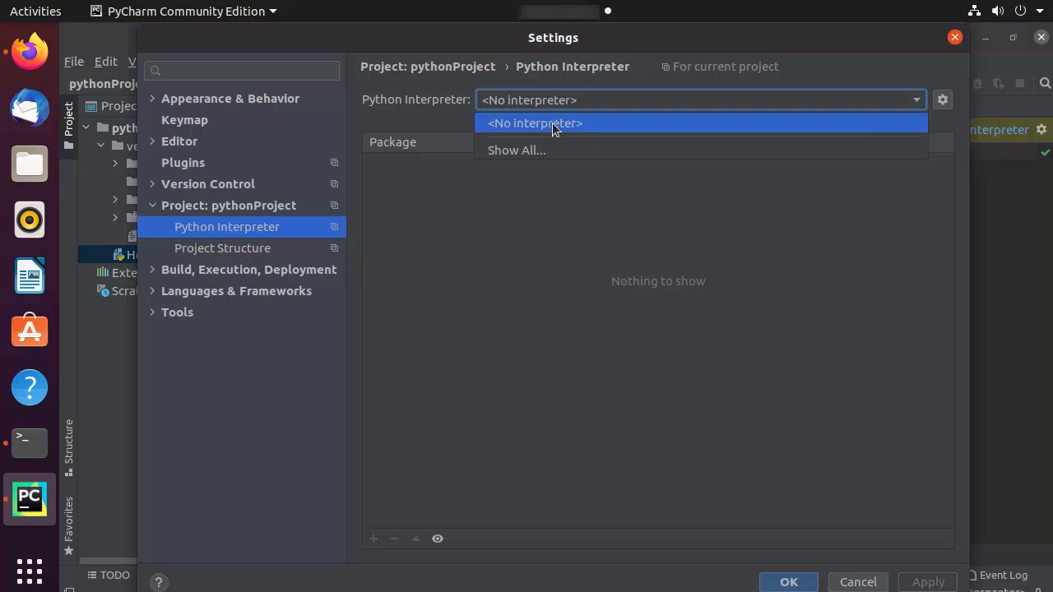
{"action": "left_click", "coordinate": [540, 150]}
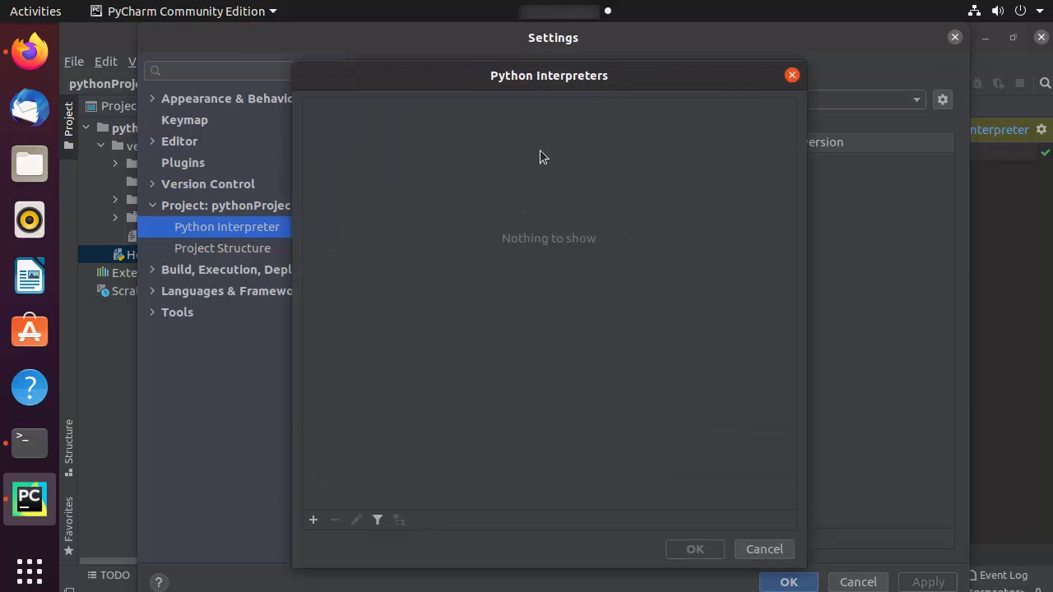
{"action": "left_click", "coordinate": [313, 519]}
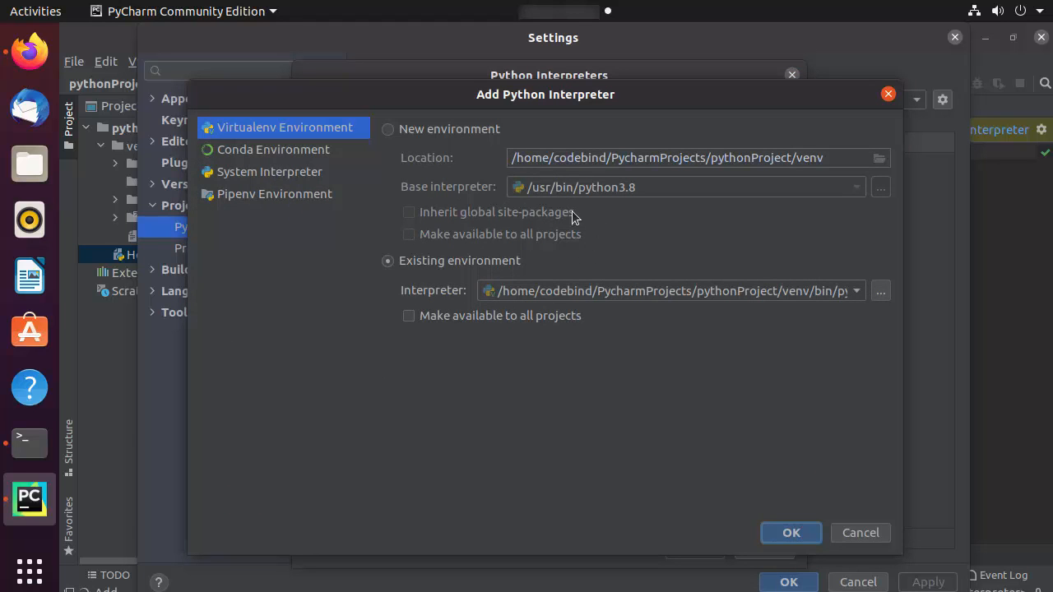
{"action": "left_click", "coordinate": [286, 174]}
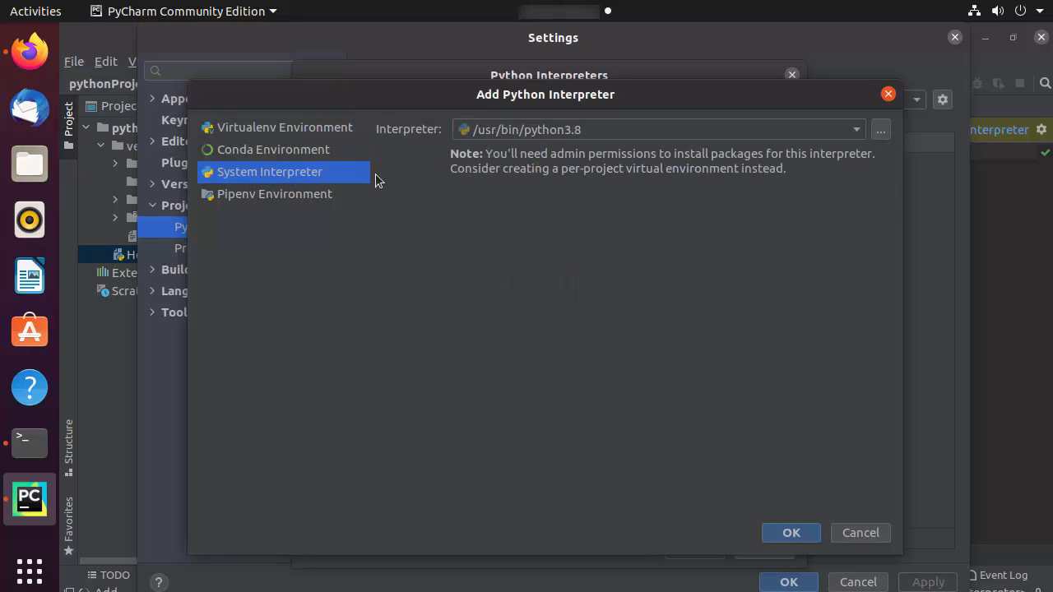
{"action": "left_click", "coordinate": [789, 533]}
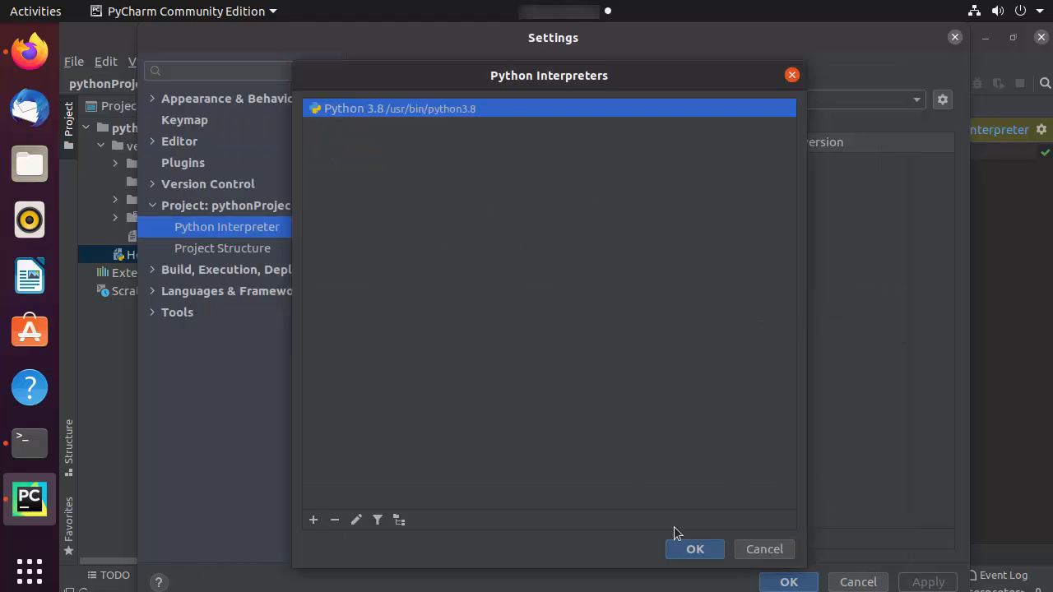
{"action": "left_click", "coordinate": [691, 553]}
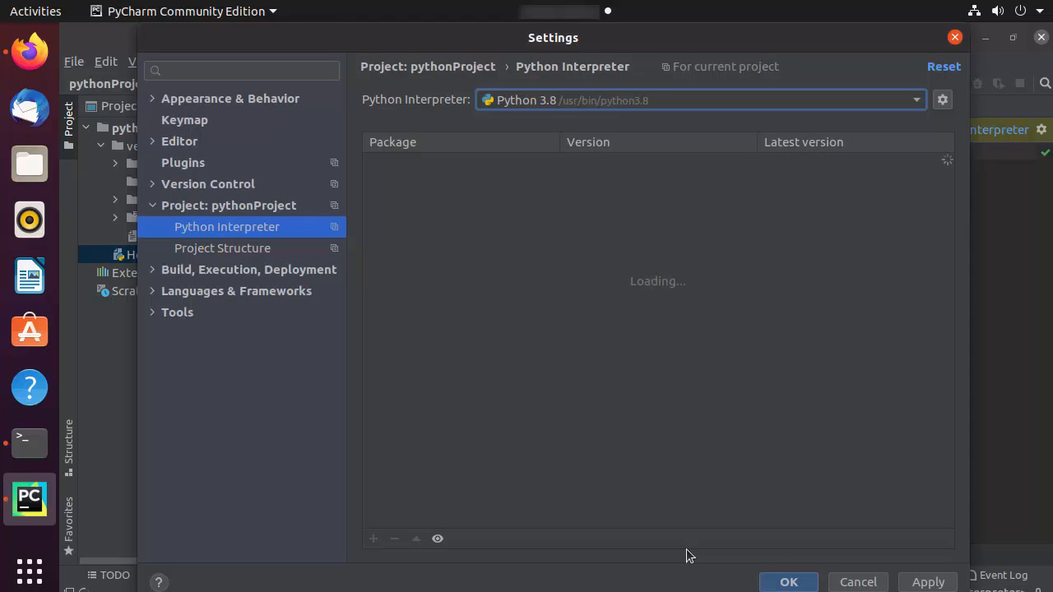
{"action": "left_click", "coordinate": [915, 585]}
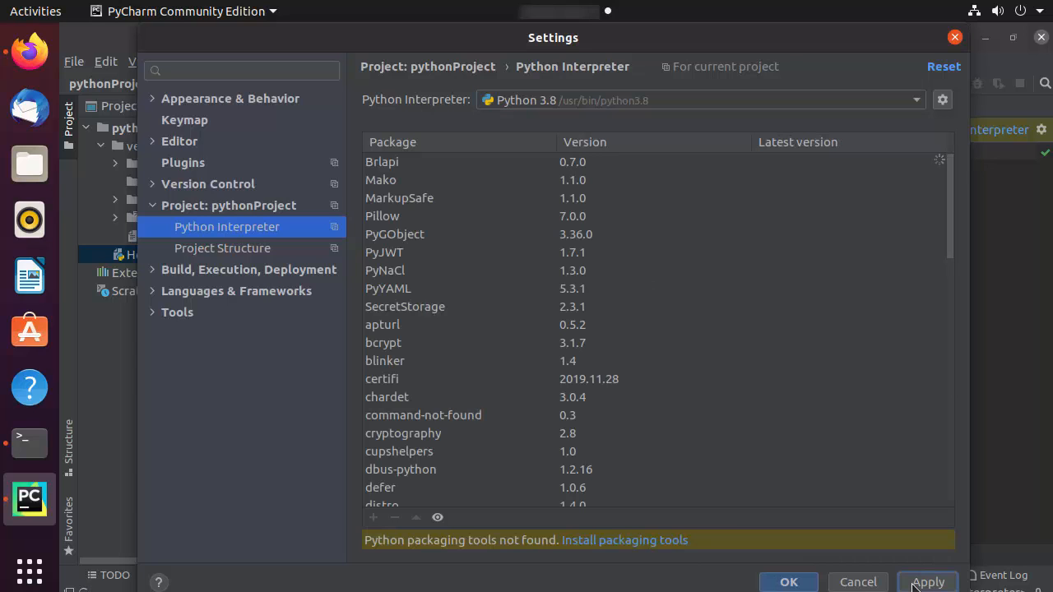
{"action": "left_click", "coordinate": [794, 584]}
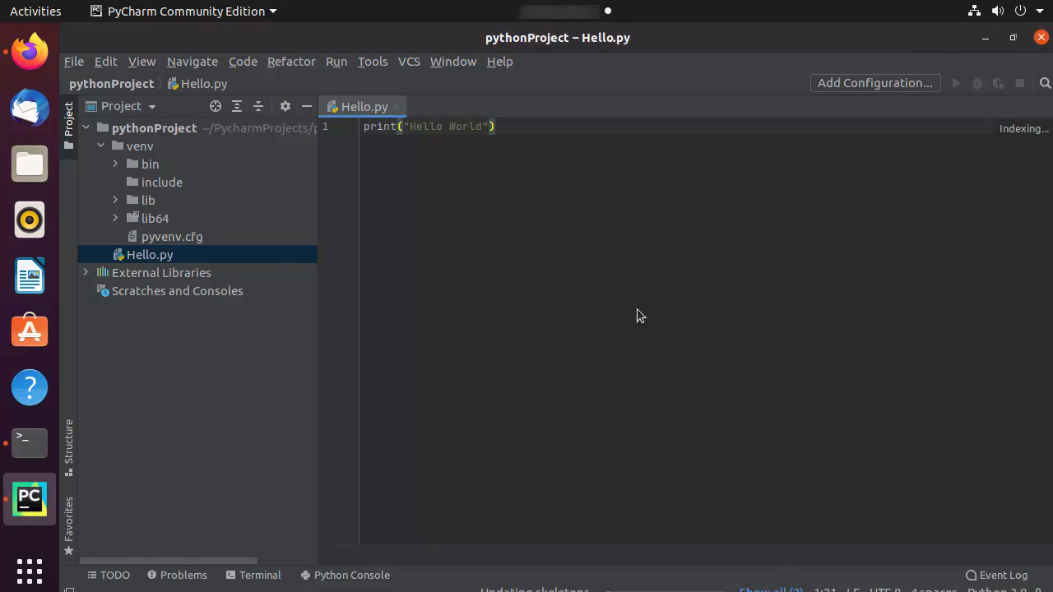
Step: Run the Hello.py script from the editor
{"action": "right_click", "coordinate": [573, 182]}
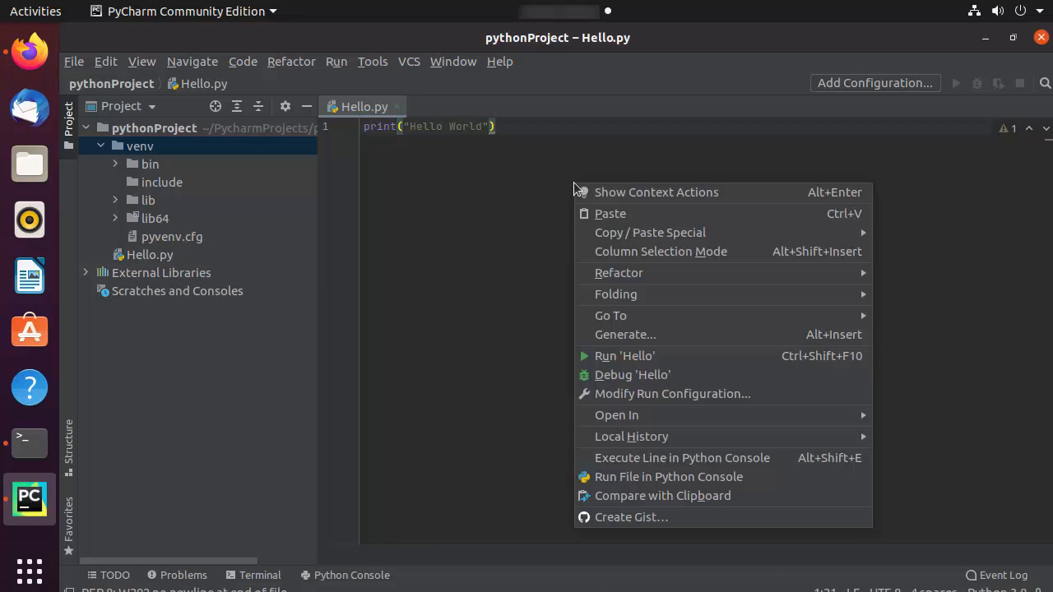
{"action": "left_click", "coordinate": [606, 362]}
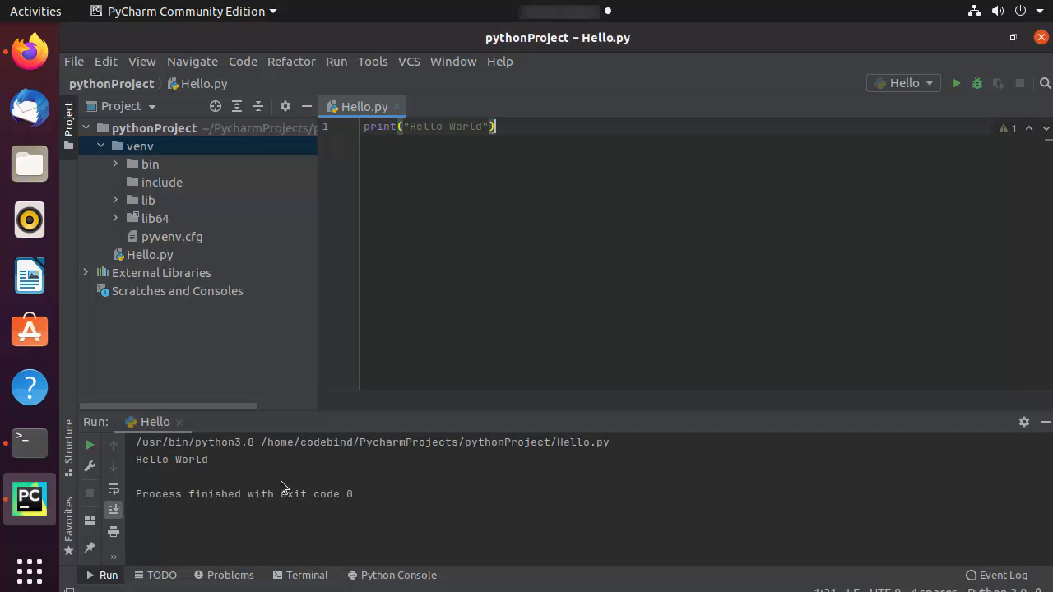
Step: Change the printed text in Hello.py to "Hello World!!!" and rerun the script
{"action": "left_click", "coordinate": [484, 128]}
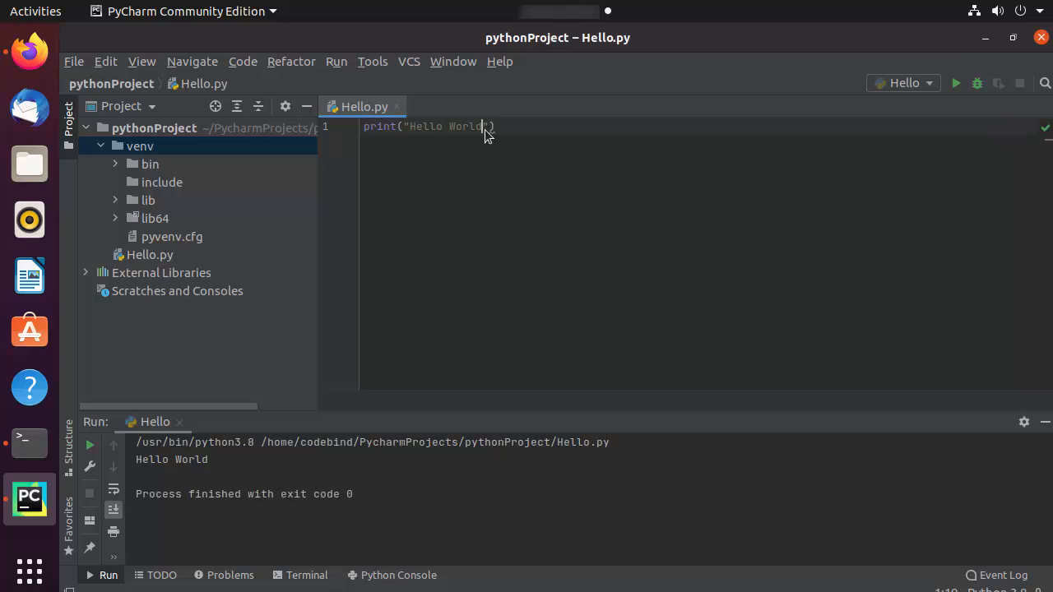
{"action": "type", "text": "!!!"}
{"action": "left_click", "coordinate": [90, 445]}
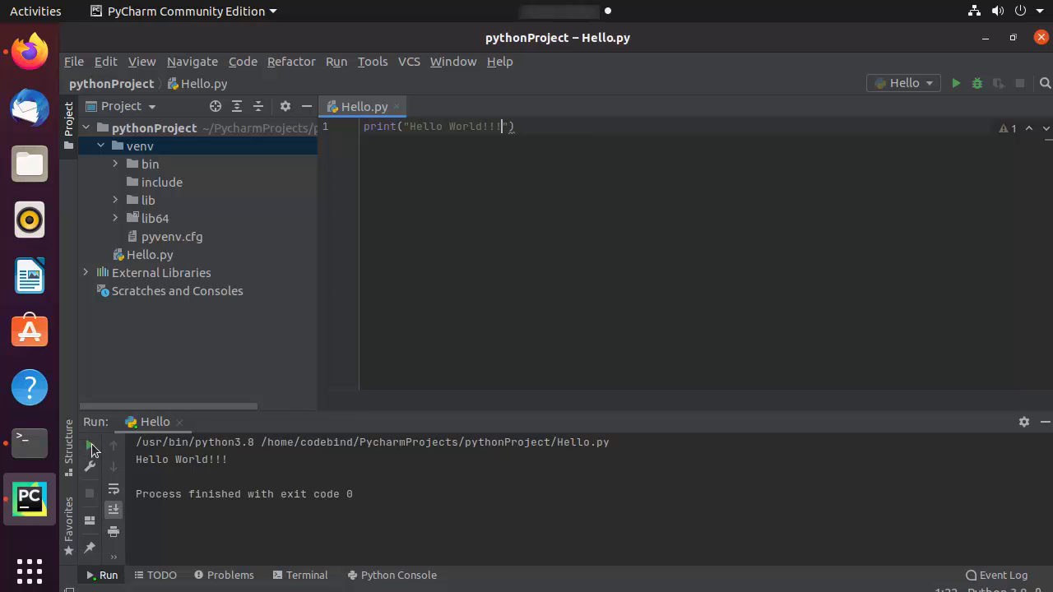
{"action": "left_click", "coordinate": [241, 468]}
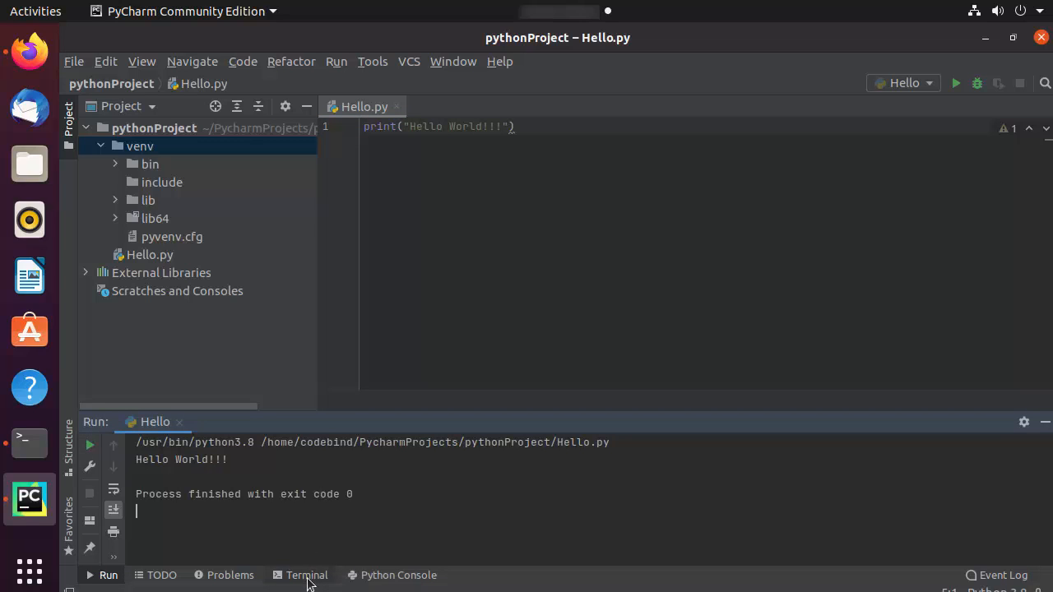
Step: Run the script with python3 Hello.py in the IDE's built-in terminal
{"action": "left_click", "coordinate": [306, 580]}
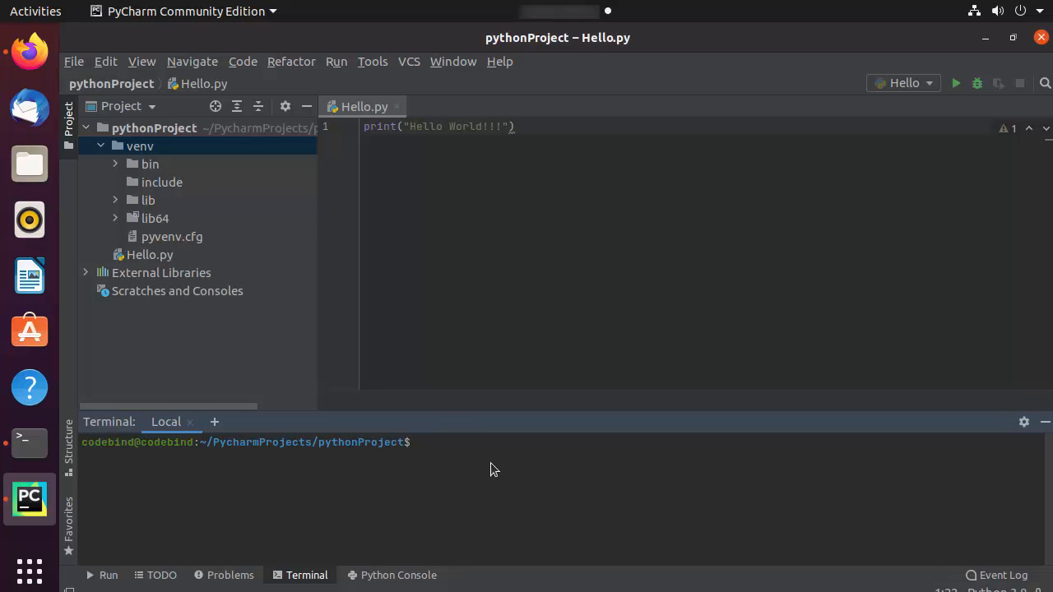
{"action": "type", "text": "python3 Hel"}
{"action": "key", "text": "Tab"}
{"action": "key", "text": "Return"}
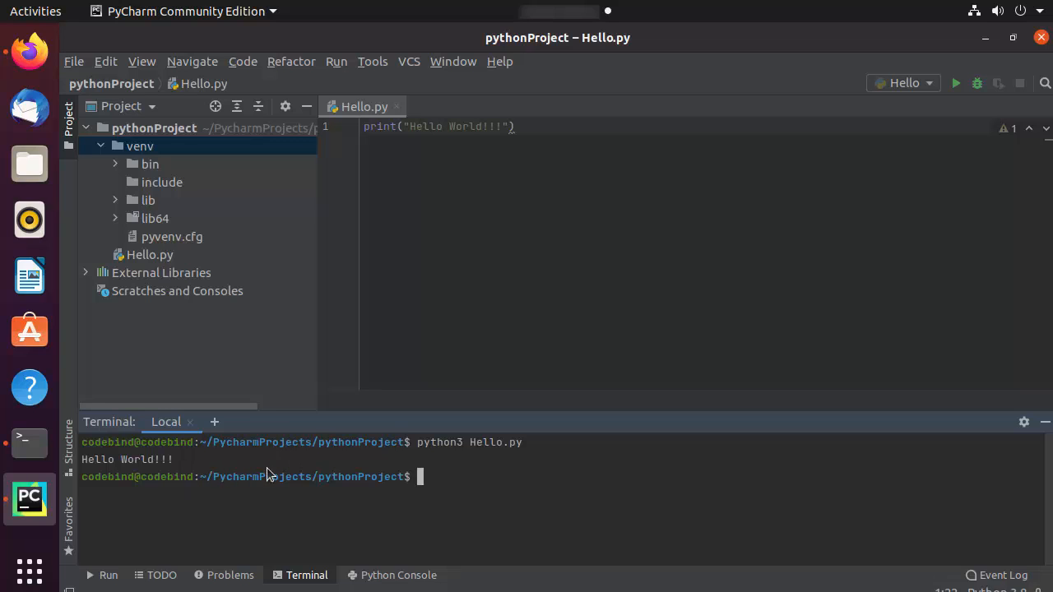
Step: Evaluate 2+2 in the Python Console, adjusting the console's height around the calculation
{"action": "left_click", "coordinate": [387, 575]}
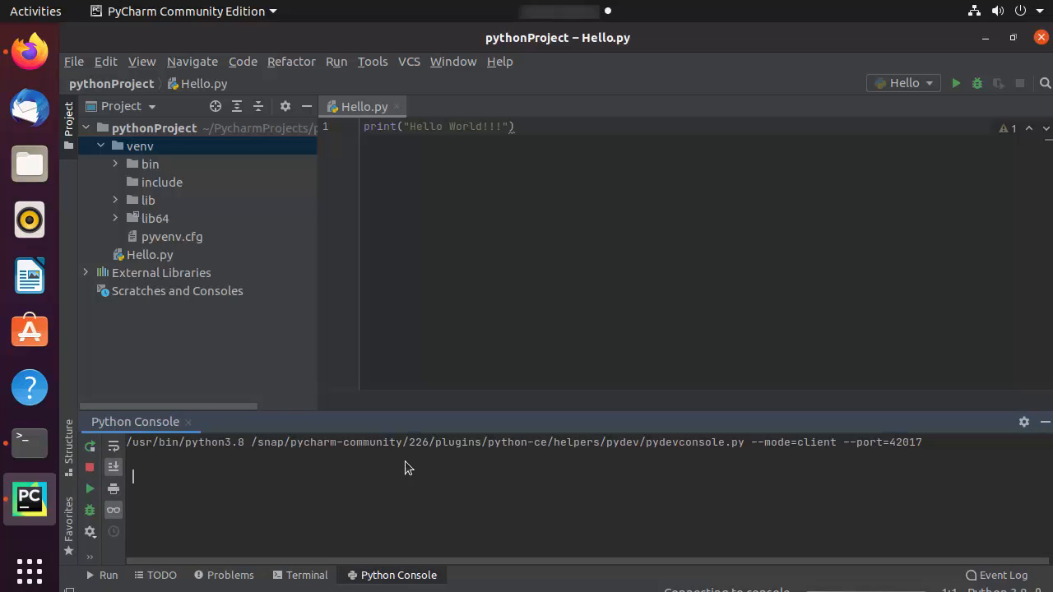
{"action": "left_click_drag", "start_coordinate": [448, 408], "coordinate": [470, 204]}
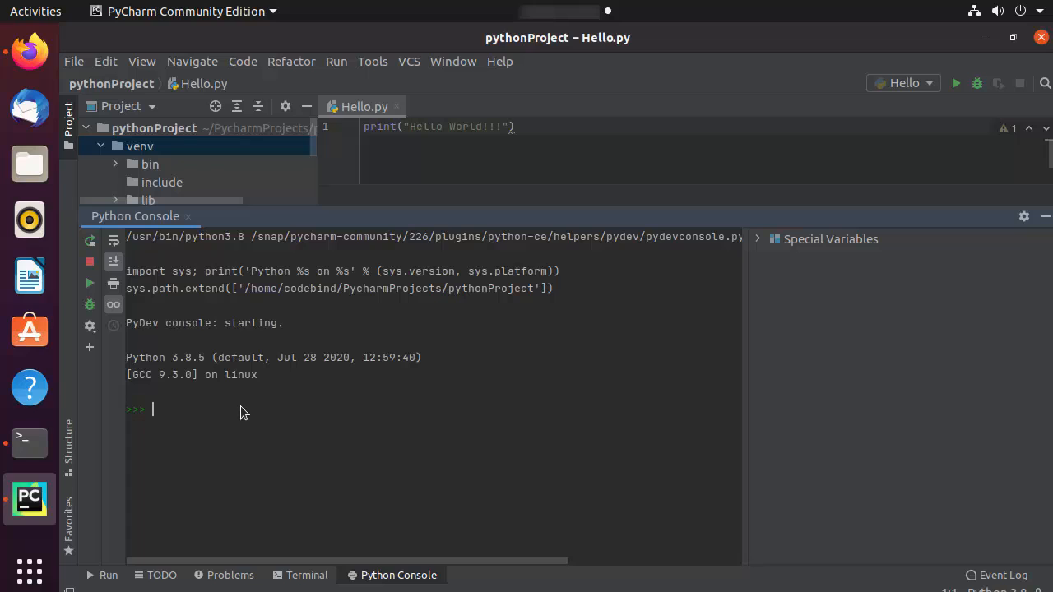
{"action": "type", "text": "2+2"}
{"action": "key", "text": "Return"}
{"action": "left_click_drag", "start_coordinate": [576, 202], "coordinate": [579, 344]}
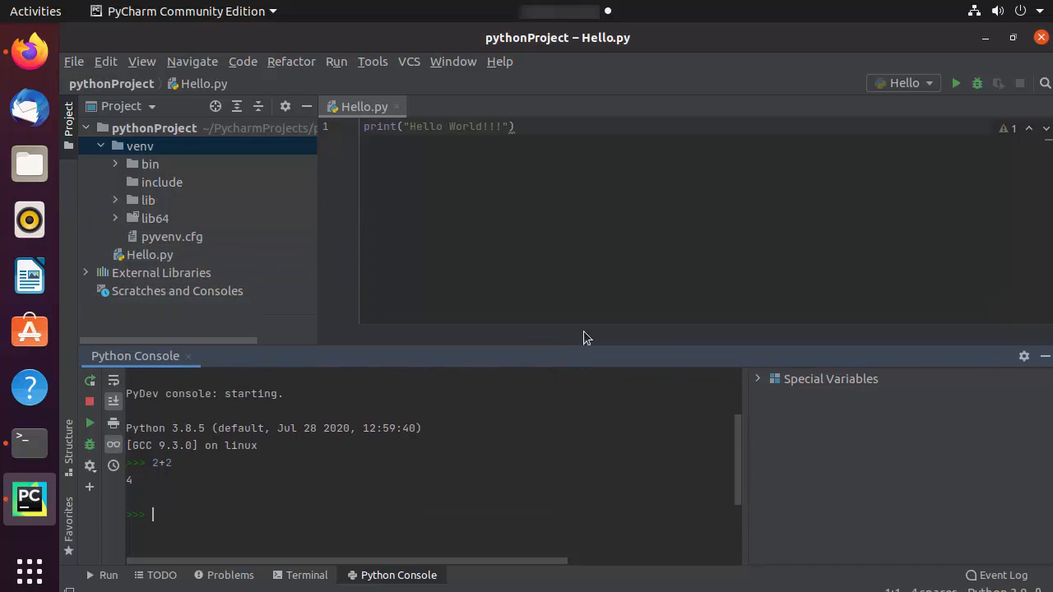